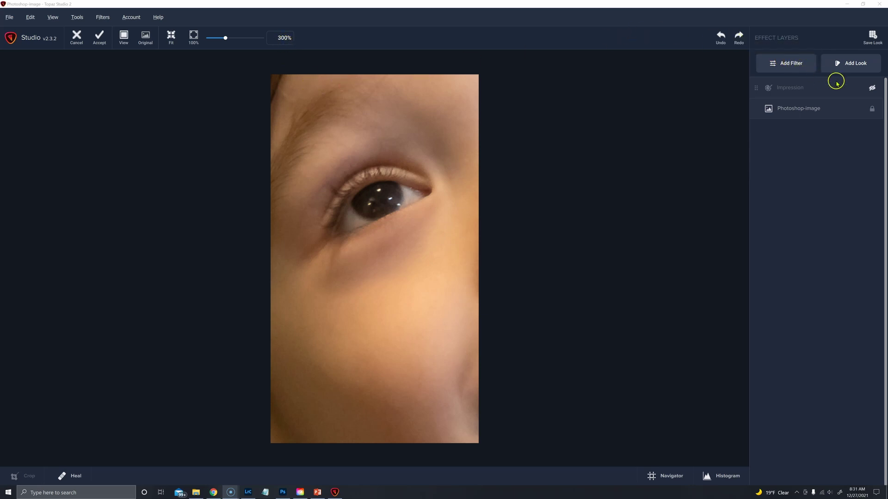
- Enable the Impression effect layer so the eye close-up renders as painterly brush strokes
{"action": "left_click", "coordinate": [871, 87]}
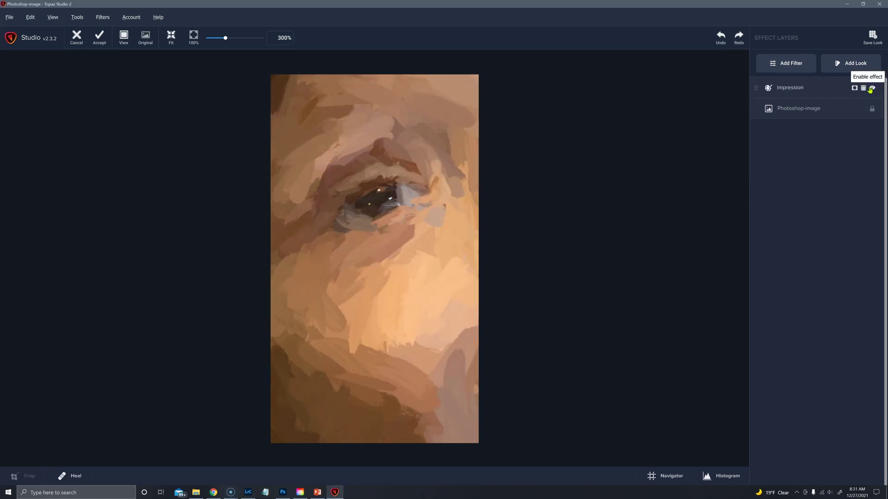
- Open the Impression settings, choose the type01 stroke, and bring the paint sliders into view
{"action": "left_click", "coordinate": [788, 89]}
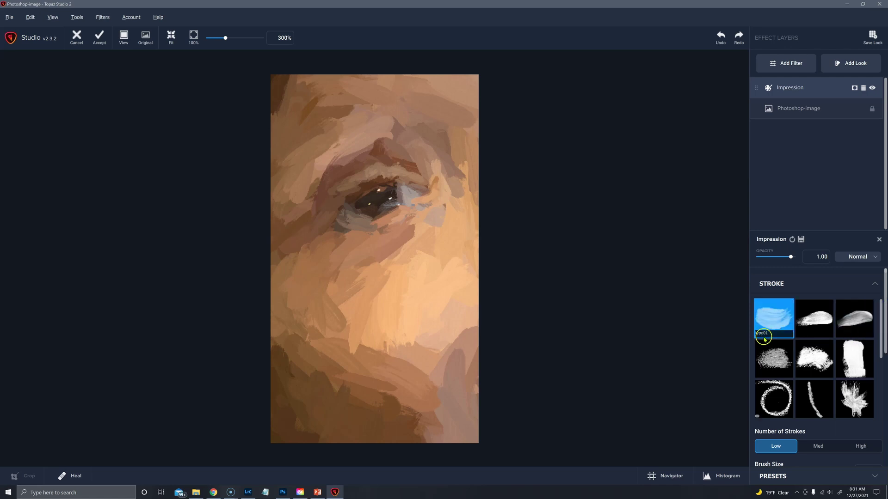
{"action": "left_click", "coordinate": [767, 320]}
{"action": "left_click", "coordinate": [760, 336]}
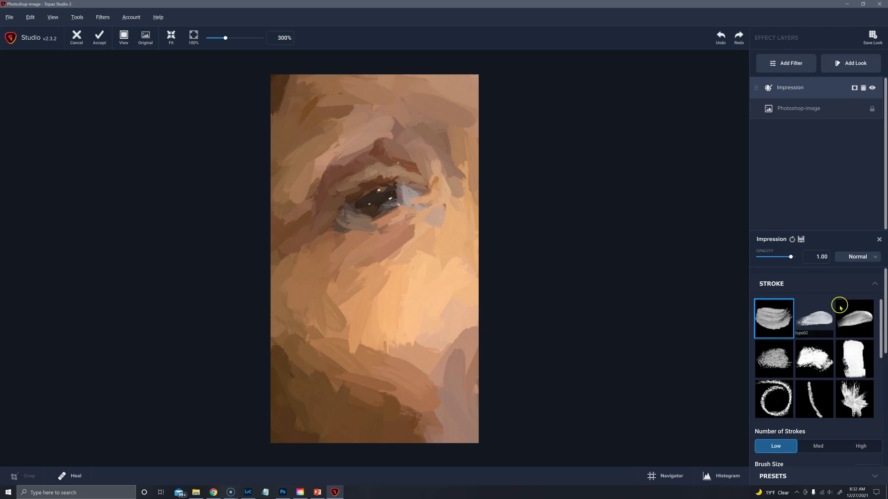
{"action": "left_click_drag", "start_coordinate": [883, 293], "coordinate": [885, 333]}
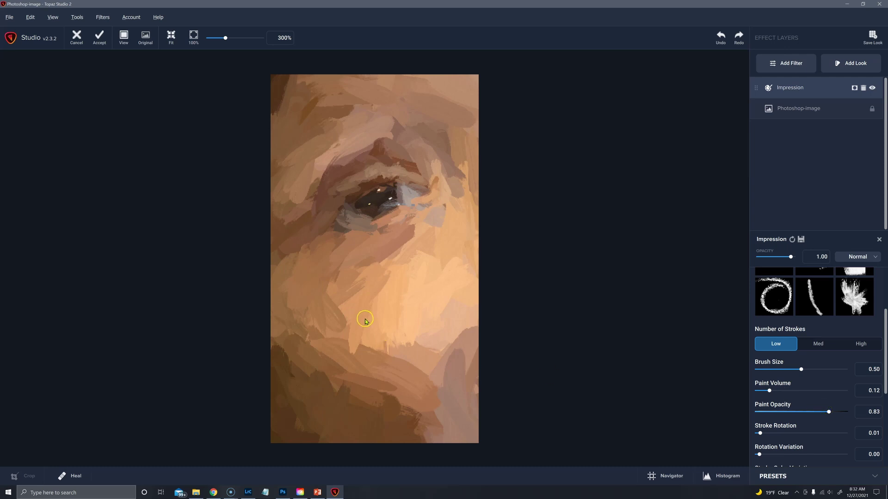
- Raise Impression Paint Volume to 0.86
{"action": "left_click", "coordinate": [829, 391]}
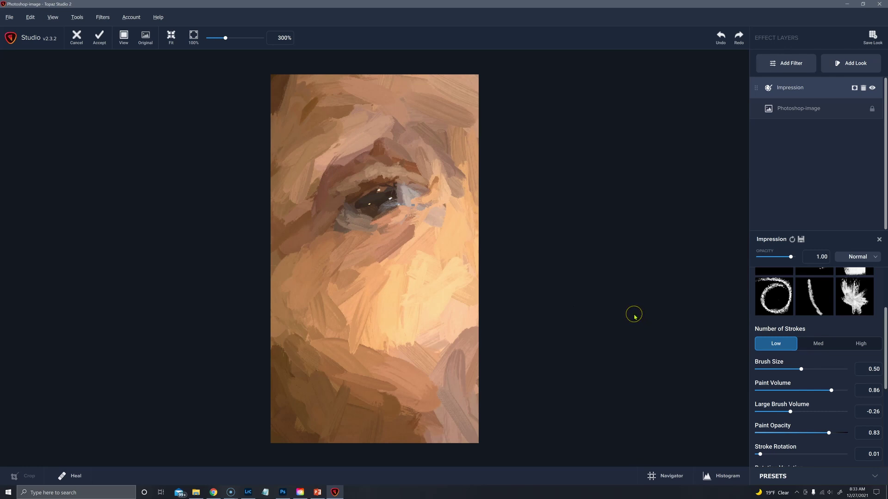
{"action": "left_click", "coordinate": [633, 315]}
{"action": "scroll", "coordinate": [882, 341], "scroll_direction": "up", "scroll_amount": 1}
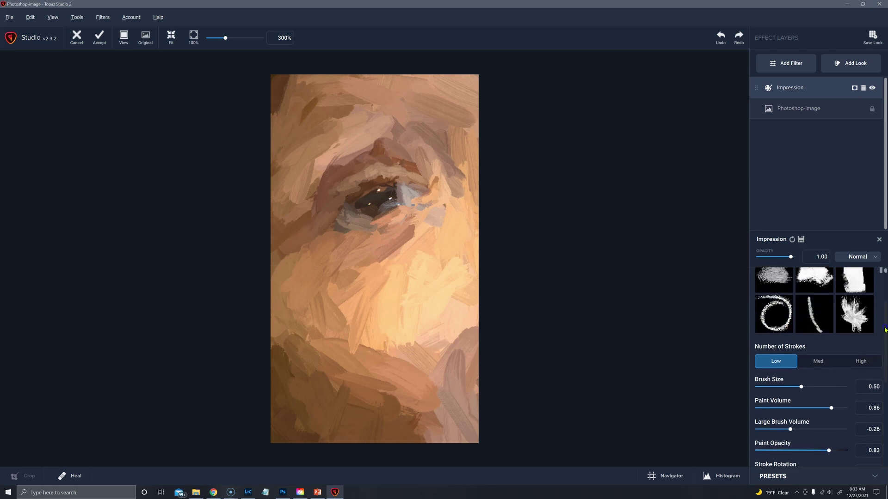
- Compare Med and High stroke counts, then settle back on Low strokes
{"action": "left_click", "coordinate": [818, 362]}
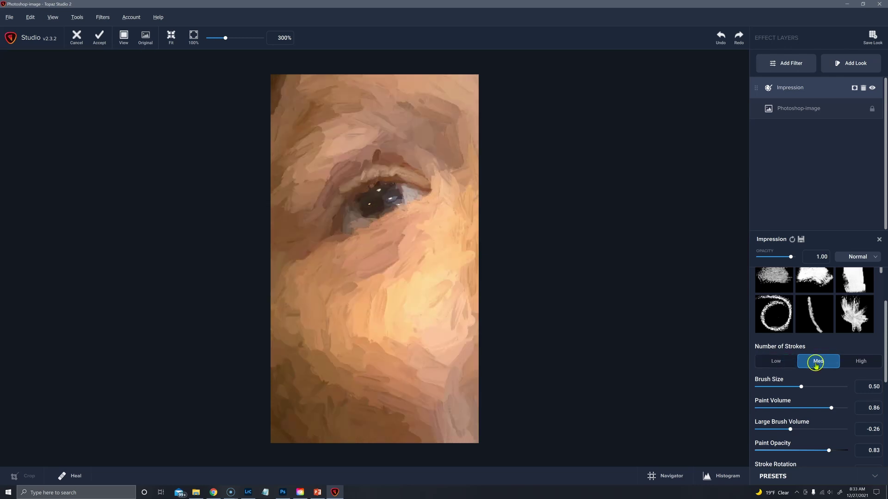
{"action": "left_click", "coordinate": [858, 362]}
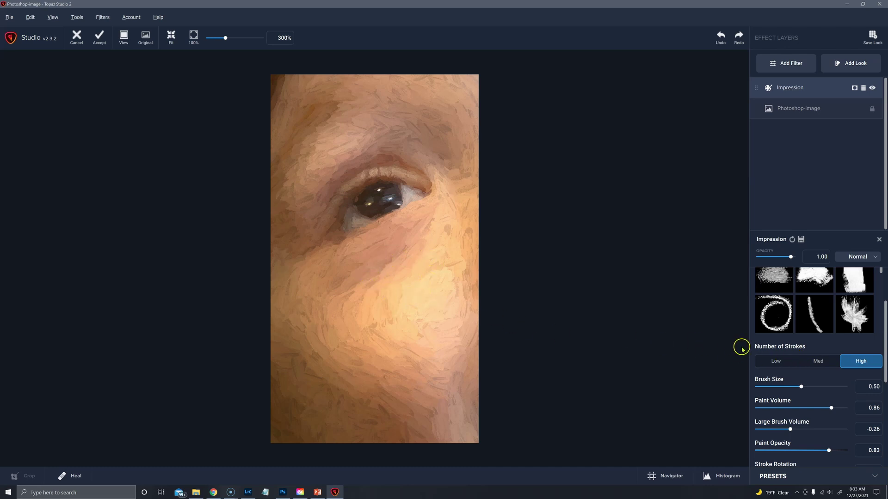
{"action": "left_click", "coordinate": [766, 359]}
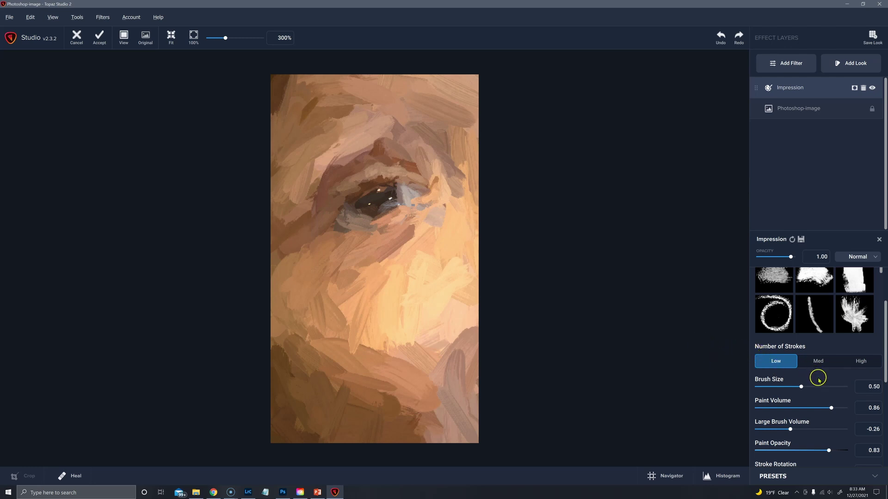
{"action": "scroll", "coordinate": [824, 321], "scroll_direction": "down", "scroll_amount": 1}
{"action": "scroll", "coordinate": [824, 322], "scroll_direction": "up", "scroll_amount": 1}
- Apply the type02 stroke and check the painted image at 100% zoom
{"action": "scroll", "coordinate": [884, 306], "scroll_direction": "up", "scroll_amount": 2}
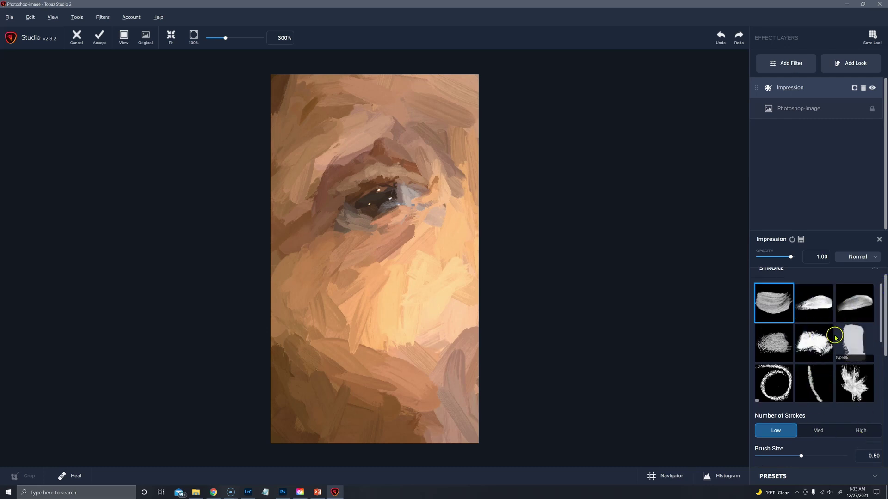
{"action": "left_click", "coordinate": [820, 305]}
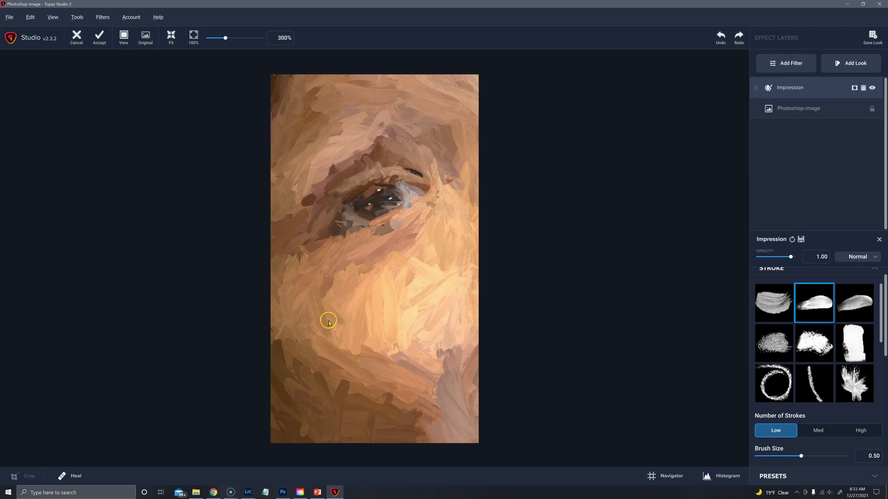
{"action": "left_click", "coordinate": [194, 38]}
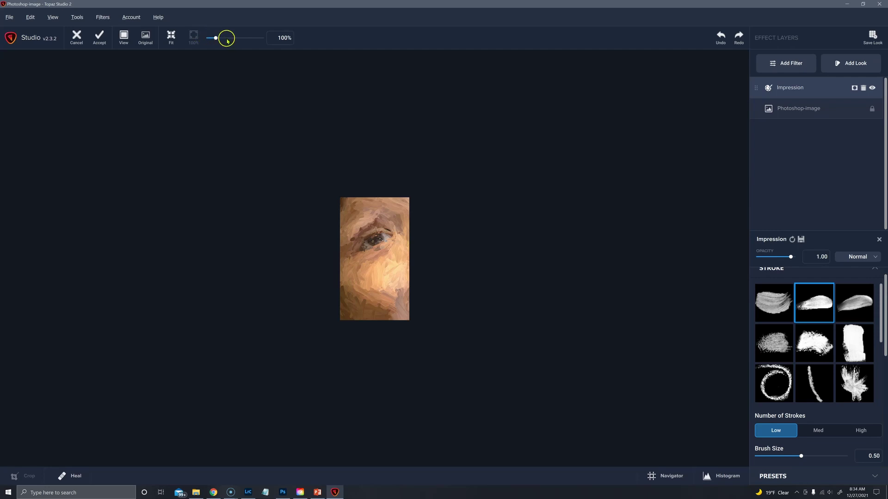
{"action": "left_click_drag", "start_coordinate": [218, 39], "coordinate": [226, 39]}
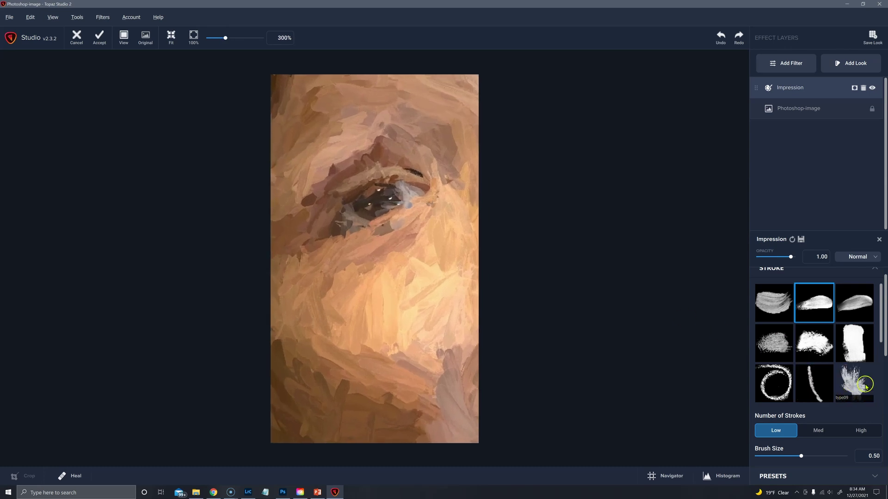
- Adjust Paint Volume from about 0.24 up to 0.58
{"action": "left_click_drag", "start_coordinate": [886, 349], "coordinate": [876, 382]}
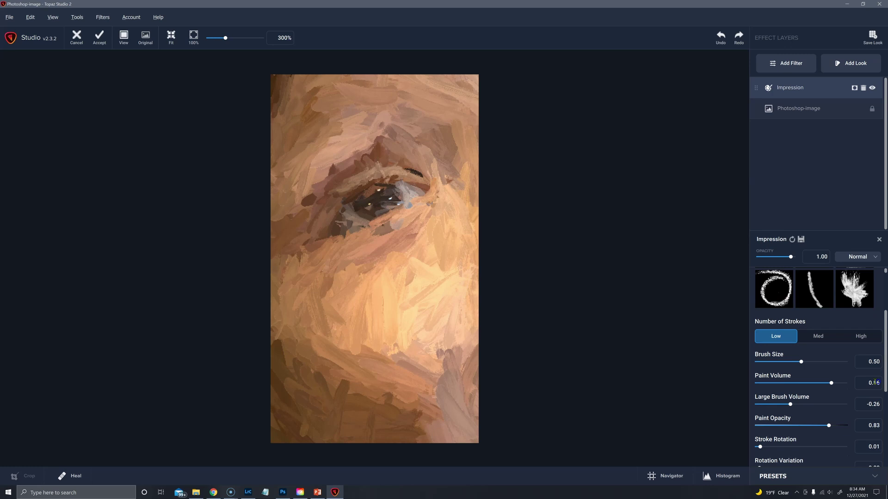
{"action": "mouse_move", "coordinate": [787, 383]}
{"action": "left_mouse_down"}
{"action": "mouse_move", "coordinate": [775, 383]}
{"action": "mouse_move", "coordinate": [796, 384]}
{"action": "left_mouse_up"}
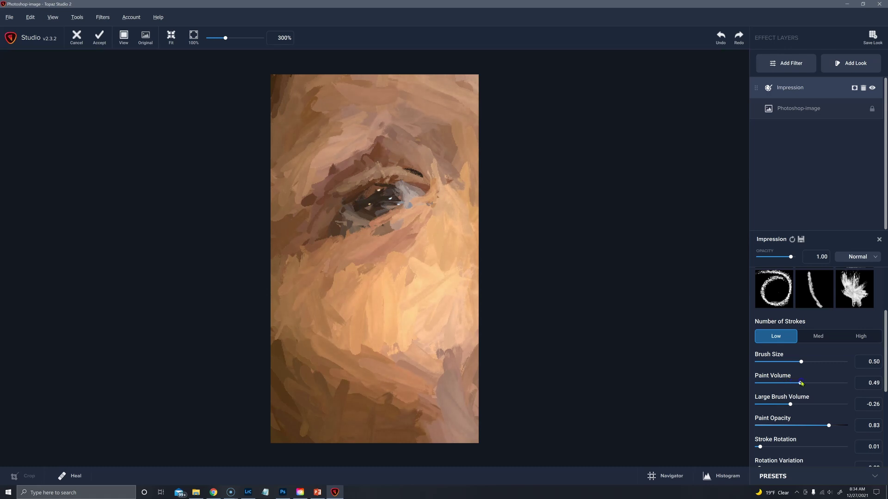
{"action": "left_click_drag", "start_coordinate": [801, 384], "coordinate": [804, 382]}
{"action": "left_click_drag", "start_coordinate": [807, 383], "coordinate": [808, 383]}
- Switch Number of Strokes through Med to High
{"action": "left_click", "coordinate": [816, 339]}
{"action": "left_click", "coordinate": [816, 338]}
{"action": "left_click", "coordinate": [857, 338]}
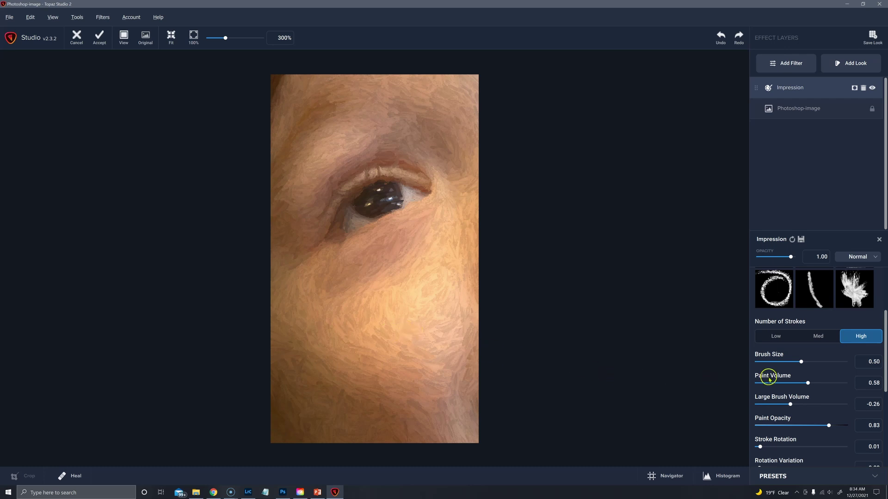
- Set Paint Volume to 0.53 and apply the type03 stroke
{"action": "left_click", "coordinate": [779, 384]}
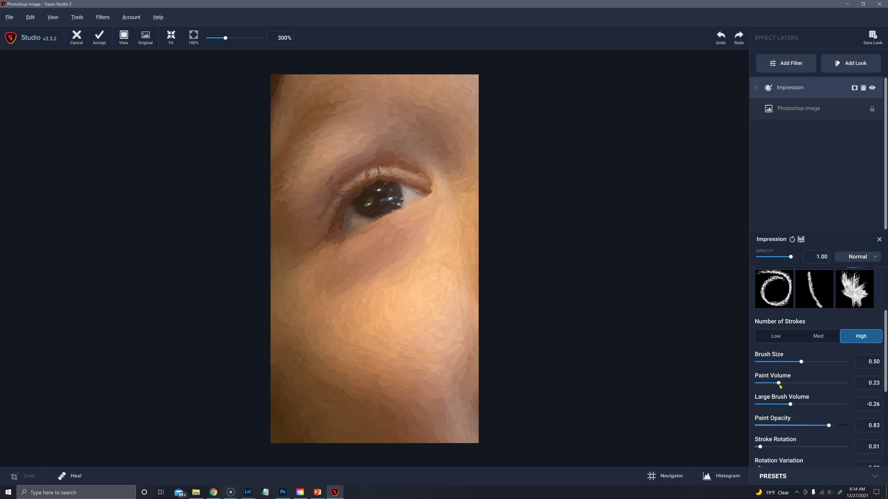
{"action": "left_click_drag", "start_coordinate": [780, 385], "coordinate": [805, 384]}
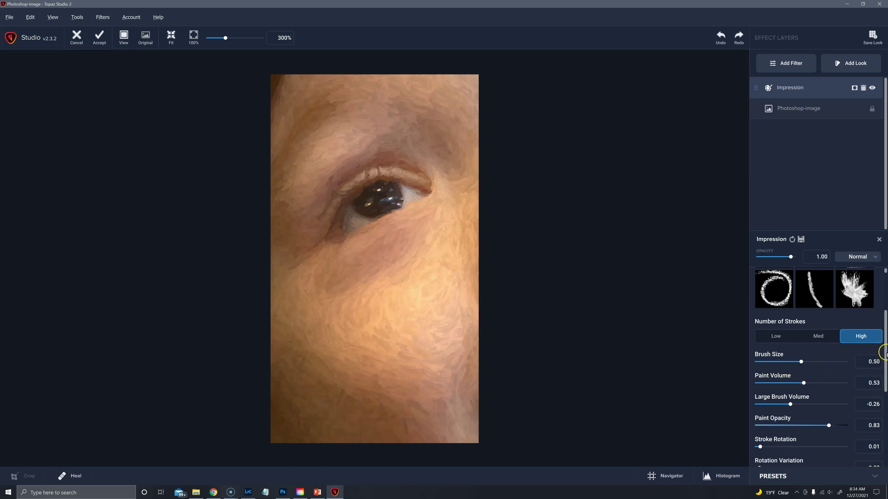
{"action": "scroll", "coordinate": [883, 342], "scroll_direction": "up", "scroll_amount": 3}
{"action": "left_click", "coordinate": [841, 322]}
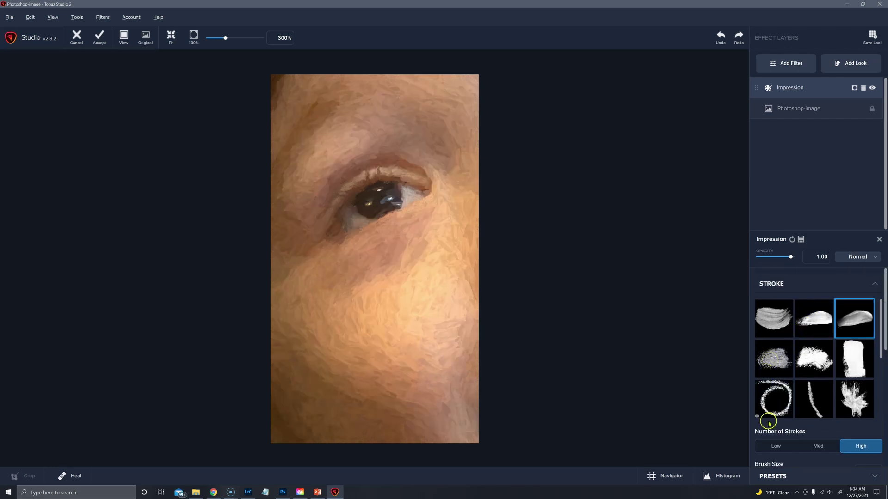
- Compare Low, Med and High stroke counts for type03, ending on High
{"action": "left_click", "coordinate": [774, 446]}
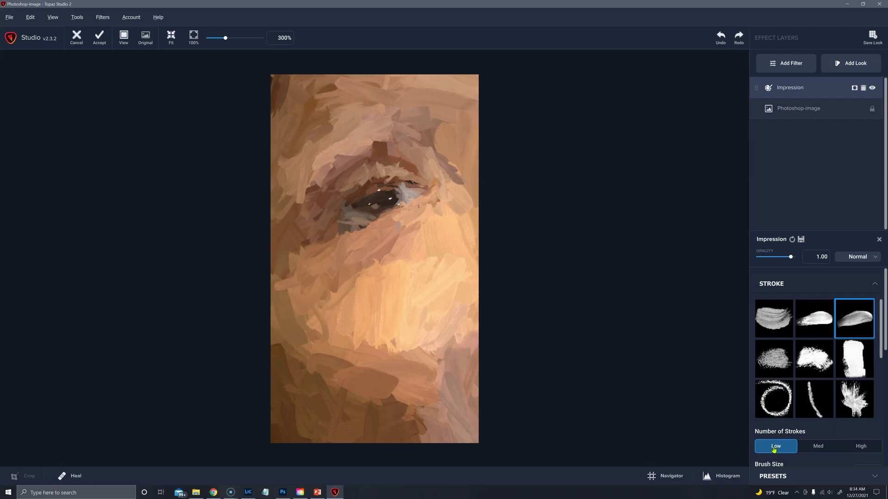
{"action": "left_click", "coordinate": [818, 447]}
{"action": "left_click", "coordinate": [814, 447]}
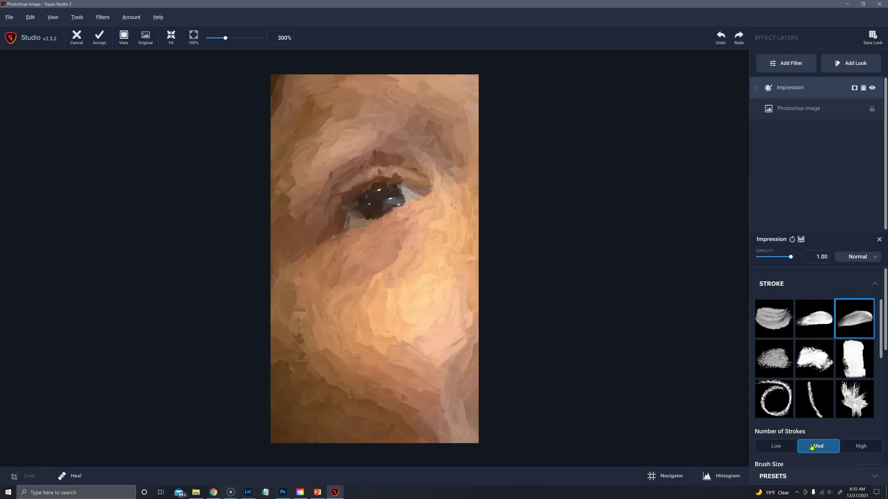
{"action": "left_click", "coordinate": [874, 449]}
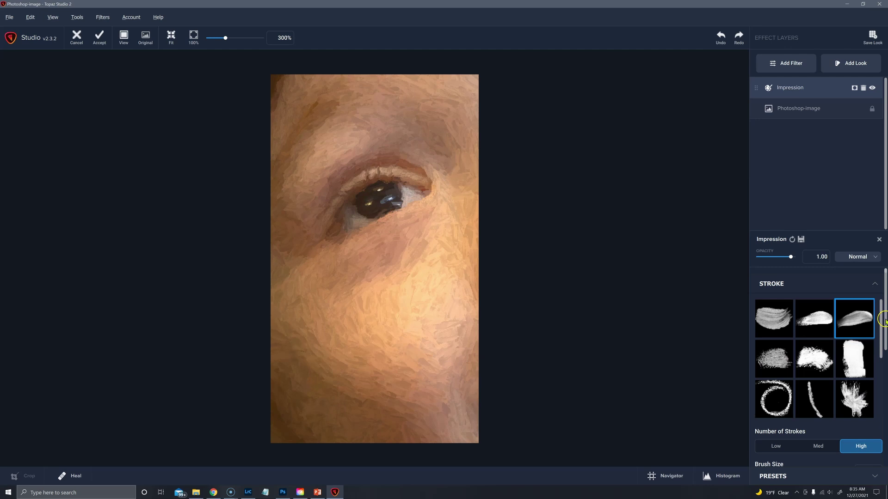
- Adjust Paint Volume to 0.51 and return to the stroke thumbnails
{"action": "scroll", "coordinate": [884, 319], "scroll_direction": "down", "scroll_amount": 2}
{"action": "left_click_drag", "start_coordinate": [798, 406], "coordinate": [772, 406]}
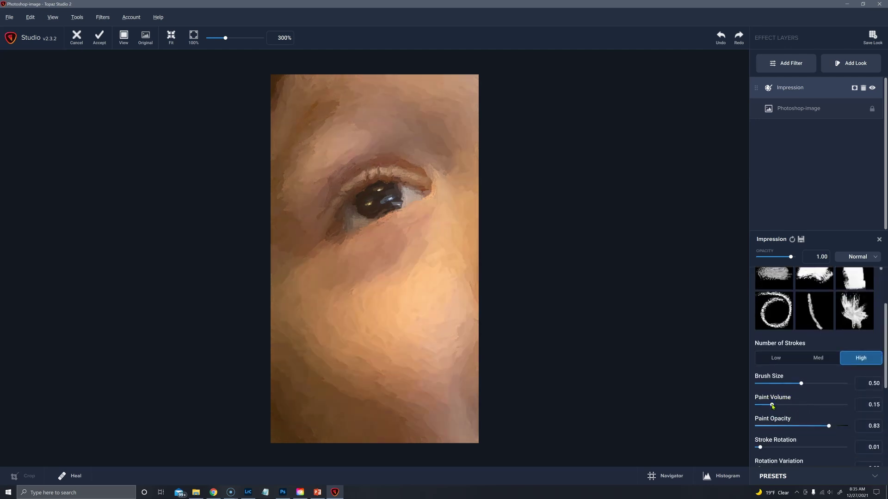
{"action": "mouse_move", "coordinate": [767, 407]}
{"action": "left_mouse_down"}
{"action": "mouse_move", "coordinate": [759, 406]}
{"action": "mouse_move", "coordinate": [802, 408]}
{"action": "left_mouse_up"}
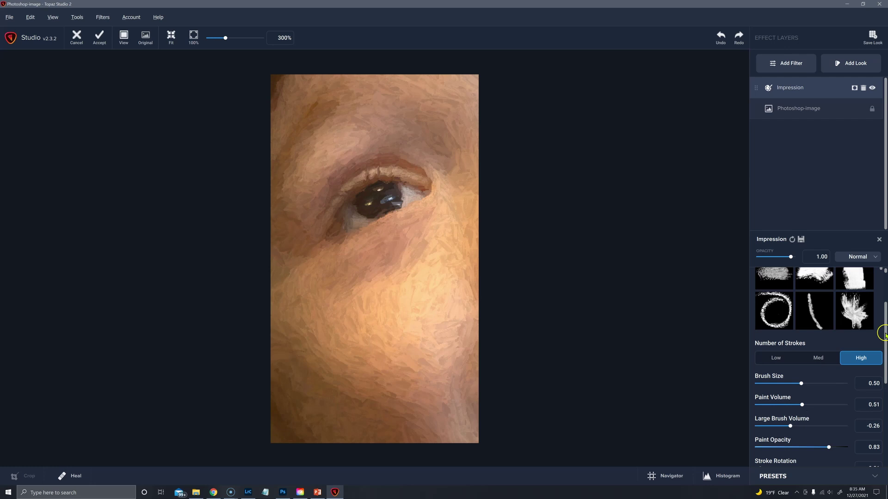
{"action": "left_click_drag", "start_coordinate": [884, 334], "coordinate": [881, 299]}
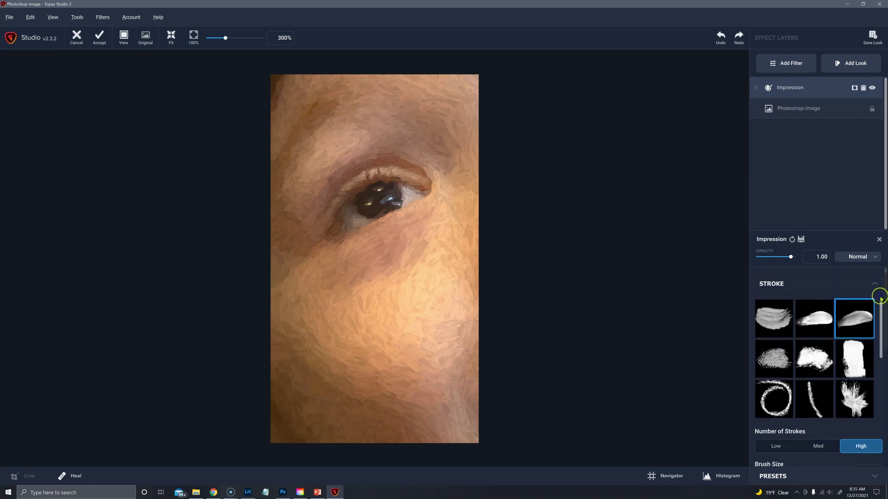
- Apply the next stroke type with Paint Volume lowered and Paint Opacity reduced to 0.37
{"action": "left_click", "coordinate": [774, 368]}
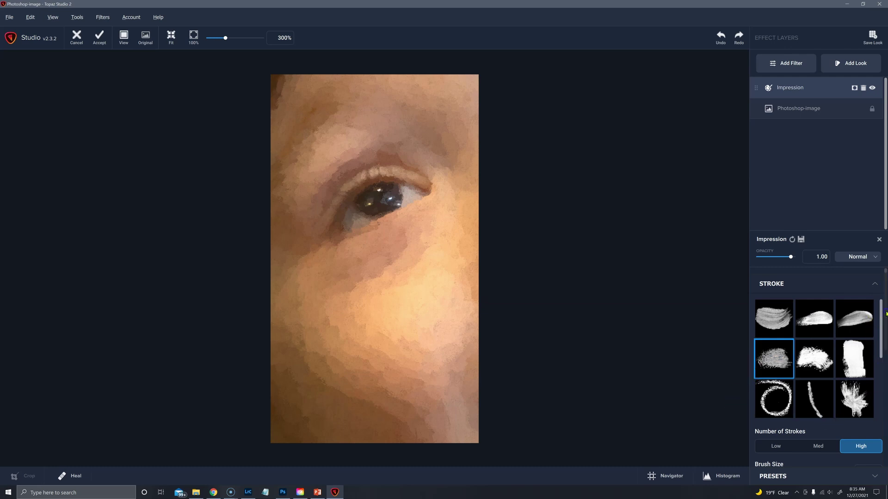
{"action": "left_click_drag", "start_coordinate": [884, 313], "coordinate": [886, 370]}
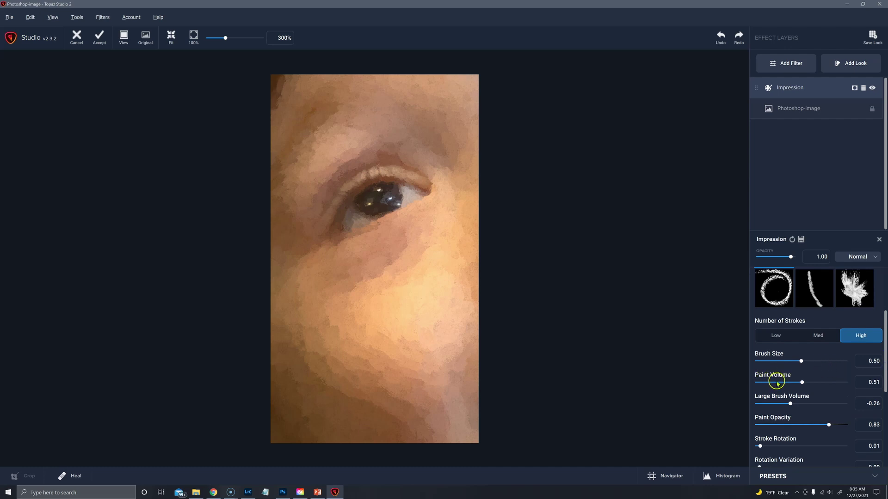
{"action": "left_click", "coordinate": [774, 382]}
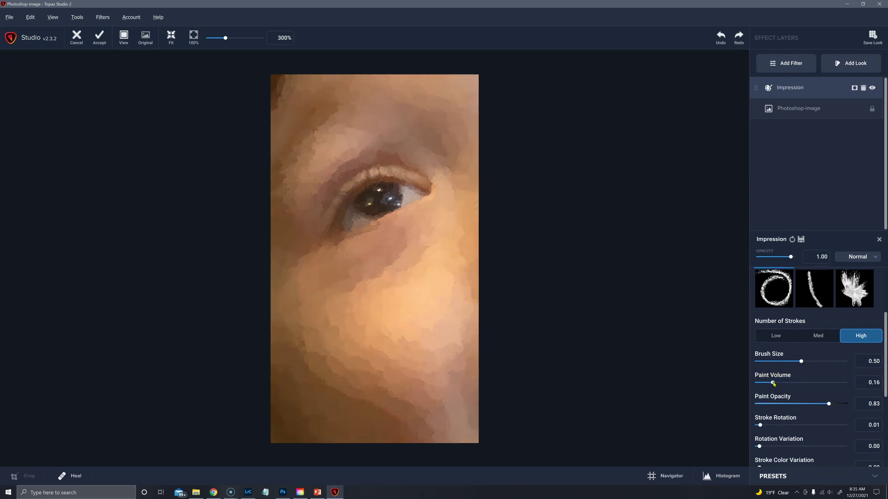
{"action": "left_click_drag", "start_coordinate": [774, 383], "coordinate": [769, 383]}
{"action": "left_click", "coordinate": [794, 405]}
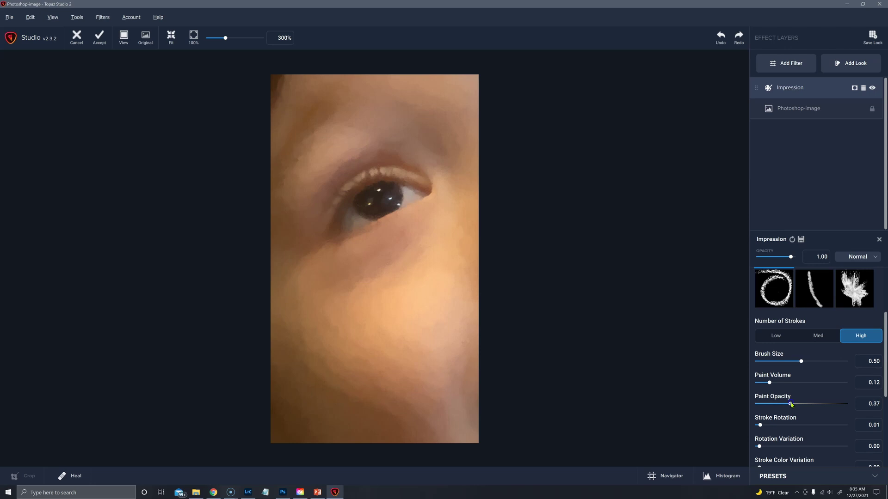
- Step the stroke count from Low through Med to High
{"action": "left_click", "coordinate": [778, 337]}
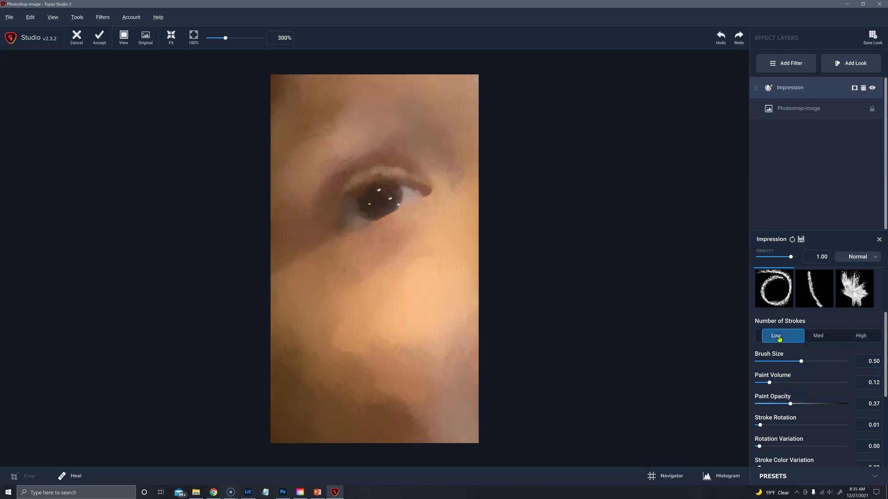
{"action": "left_click", "coordinate": [818, 337]}
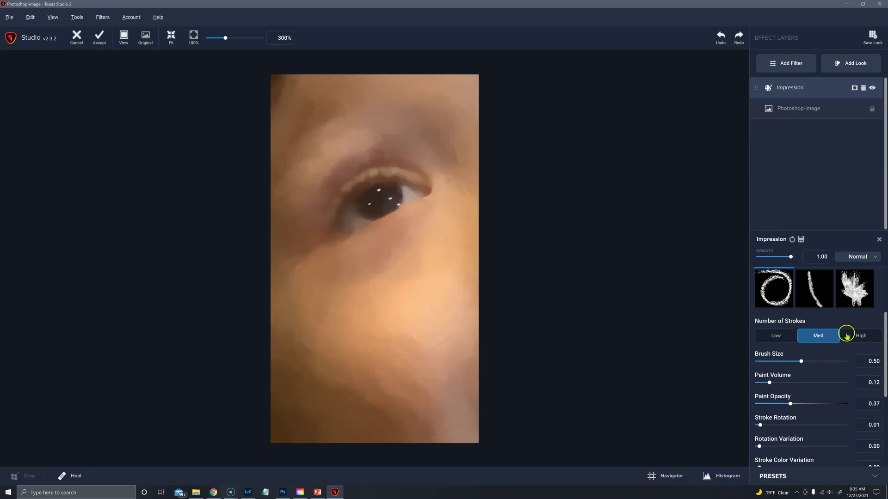
{"action": "left_click", "coordinate": [859, 340]}
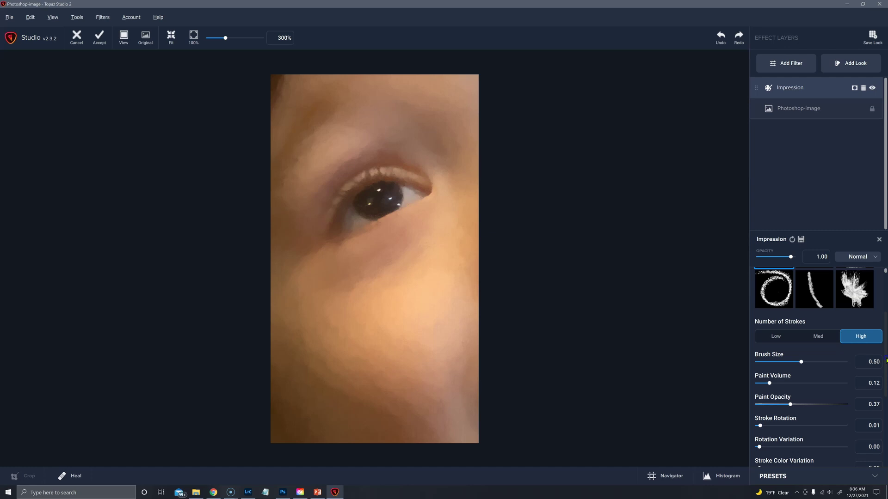
{"action": "scroll", "coordinate": [856, 338], "scroll_direction": "up", "scroll_amount": 2}
- Apply the type05 brush, compare stroke counts back to Low, and raise Paint Opacity to 0.60
{"action": "left_click", "coordinate": [817, 332]}
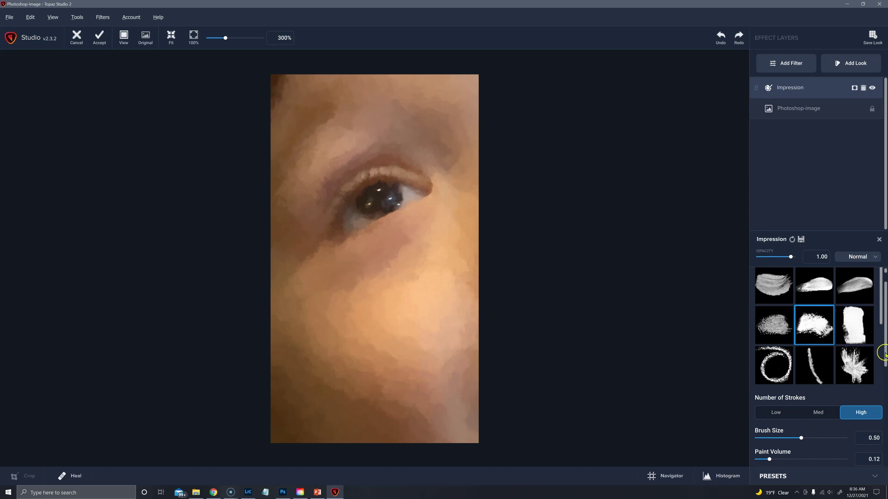
{"action": "scroll", "coordinate": [884, 355], "scroll_direction": "down", "scroll_amount": 2}
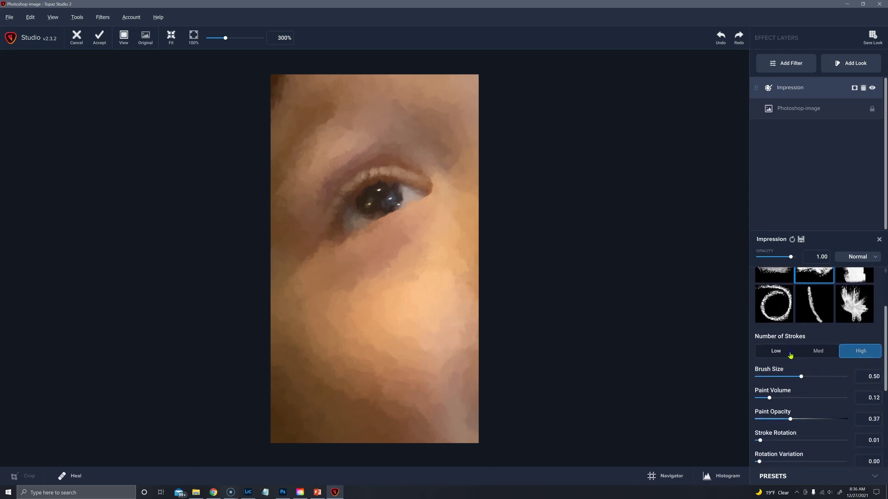
{"action": "left_click", "coordinate": [786, 353]}
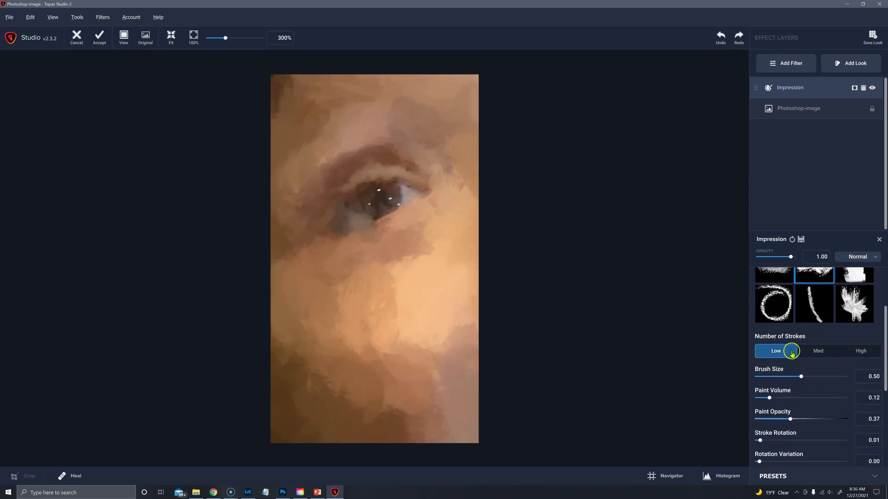
{"action": "left_click", "coordinate": [814, 352]}
{"action": "left_click", "coordinate": [878, 352]}
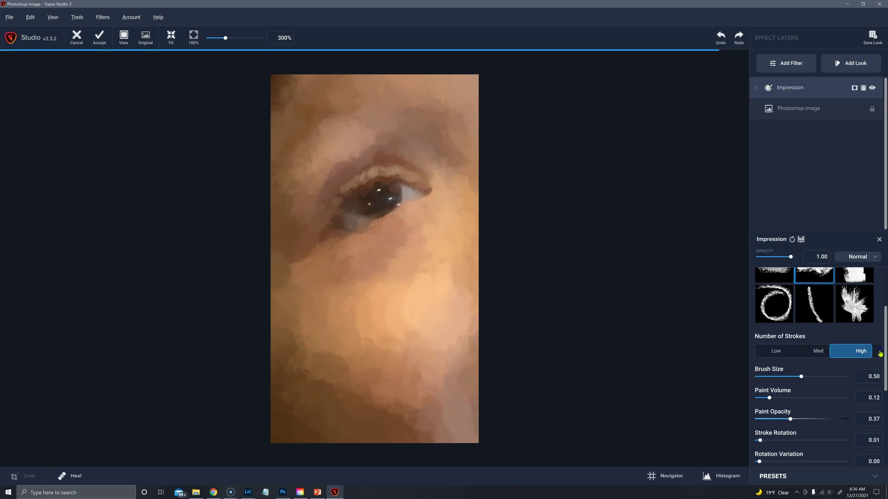
{"action": "left_click", "coordinate": [787, 354]}
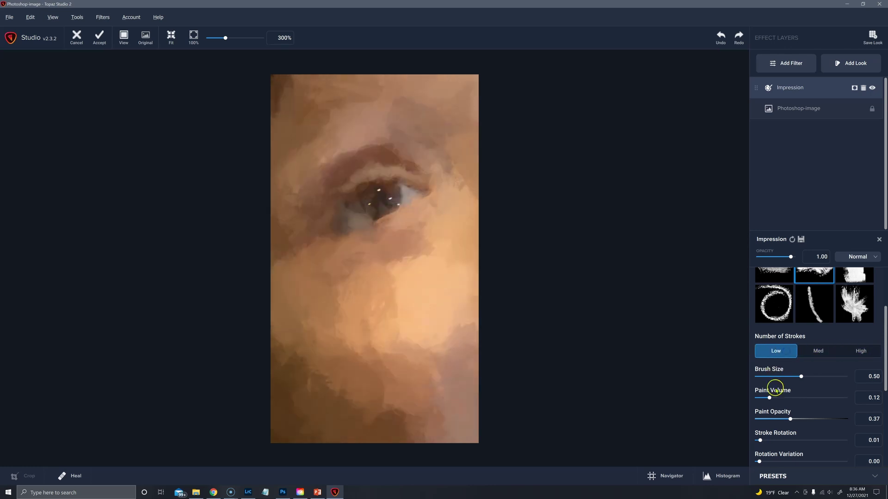
{"action": "mouse_move", "coordinate": [811, 420]}
{"action": "left_mouse_down"}
{"action": "mouse_move", "coordinate": [822, 420]}
{"action": "mouse_move", "coordinate": [788, 398]}
{"action": "left_mouse_up"}
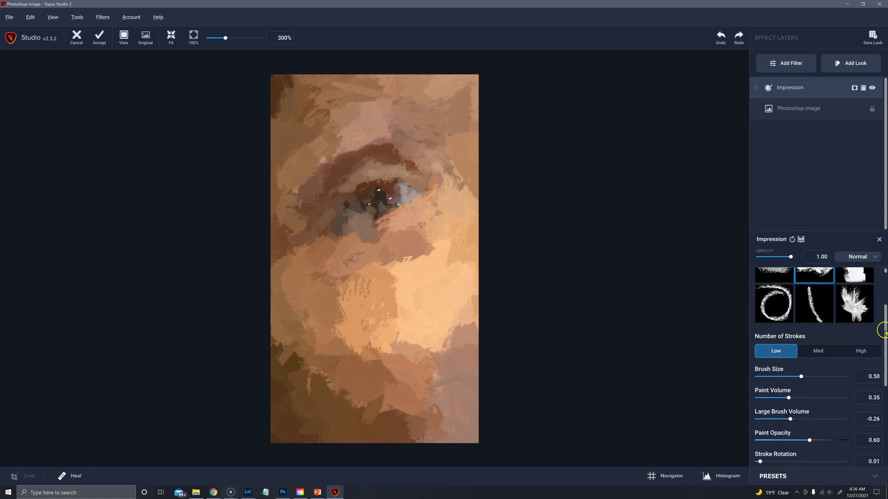
- Apply the blocky type06 brush and set Brush Size to 0.49
{"action": "scroll", "coordinate": [862, 313], "scroll_direction": "up", "scroll_amount": 3}
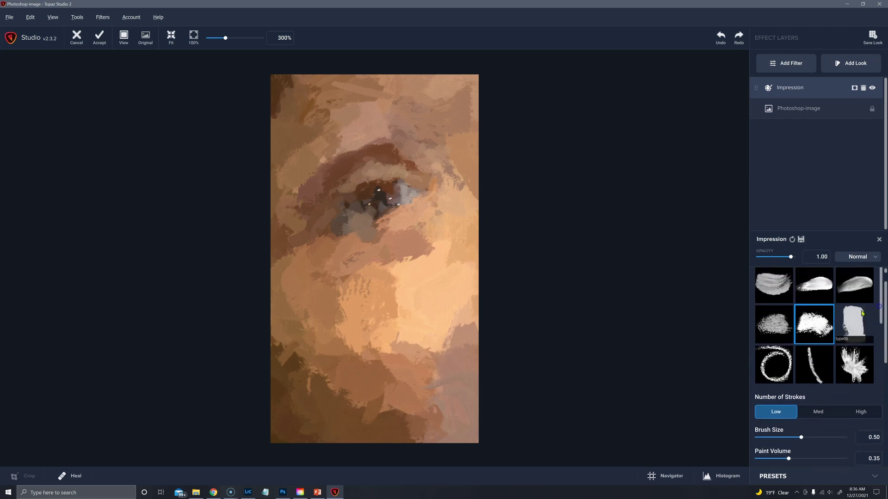
{"action": "left_click", "coordinate": [855, 319]}
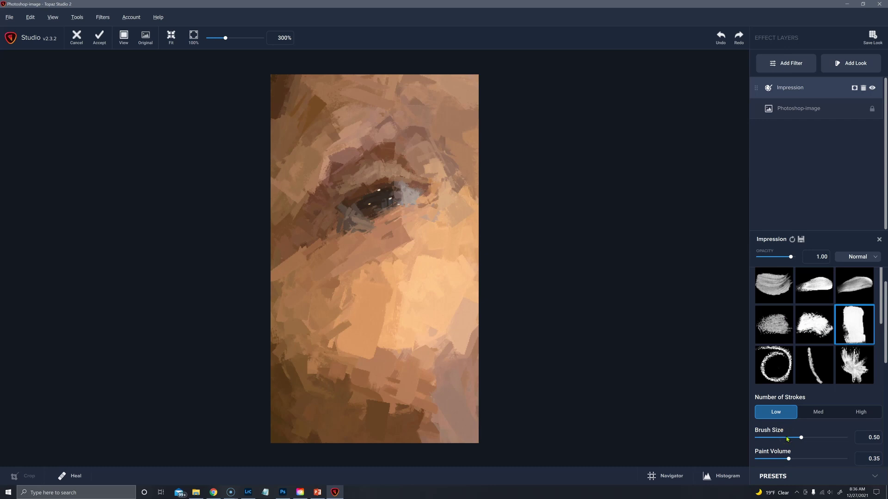
{"action": "left_click_drag", "start_coordinate": [786, 438], "coordinate": [776, 438]}
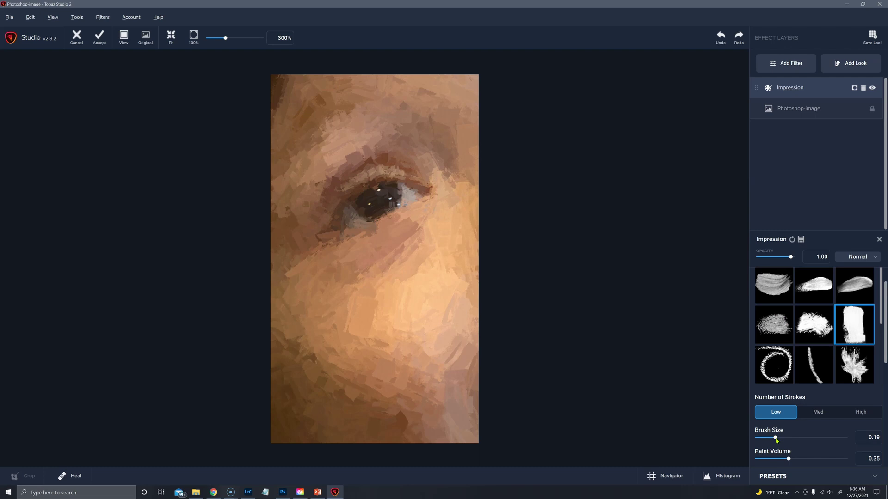
{"action": "mouse_move", "coordinate": [776, 439]}
{"action": "left_mouse_down"}
{"action": "mouse_move", "coordinate": [803, 437]}
{"action": "mouse_move", "coordinate": [789, 437]}
{"action": "left_mouse_up"}
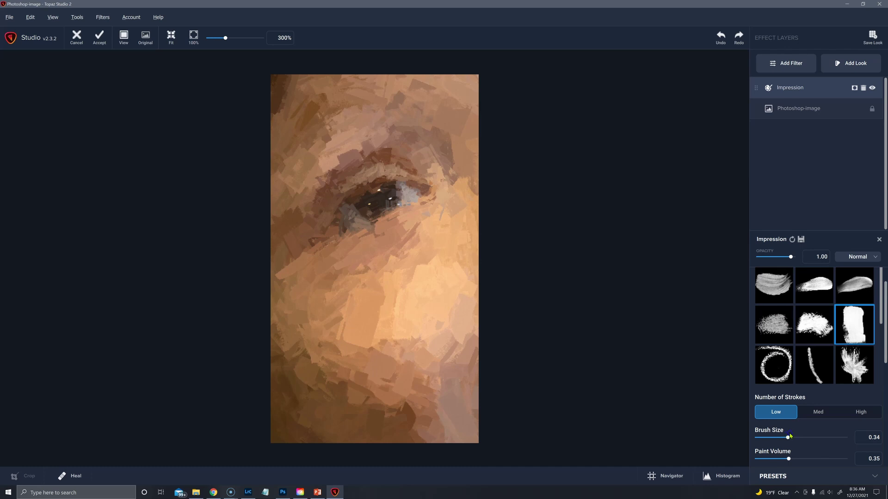
{"action": "left_click_drag", "start_coordinate": [792, 439], "coordinate": [801, 438]}
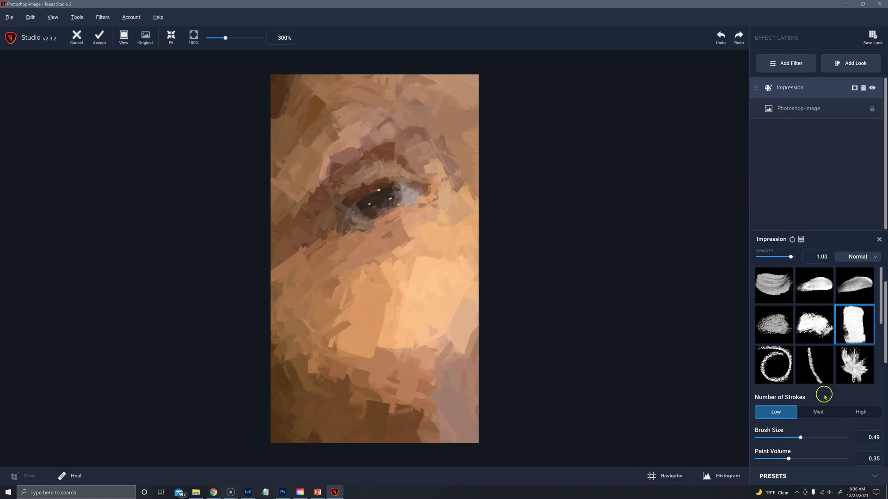
- Try Med and High strokes, return to Low, and raise Paint Volume to 0.57
{"action": "left_click", "coordinate": [816, 415]}
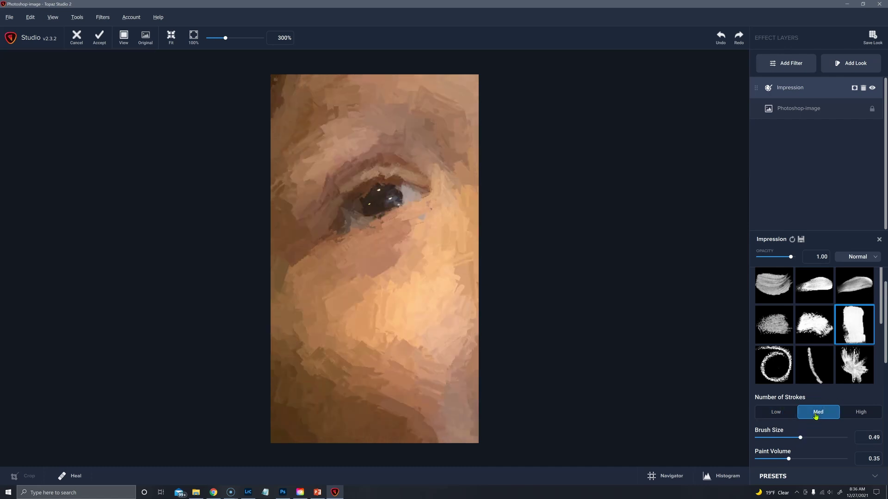
{"action": "left_click", "coordinate": [853, 410]}
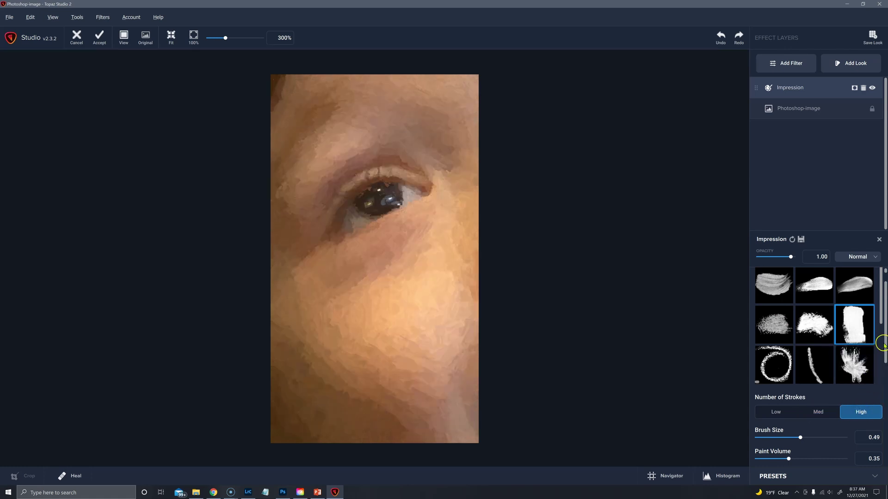
{"action": "scroll", "coordinate": [819, 324], "scroll_direction": "down", "scroll_amount": 2}
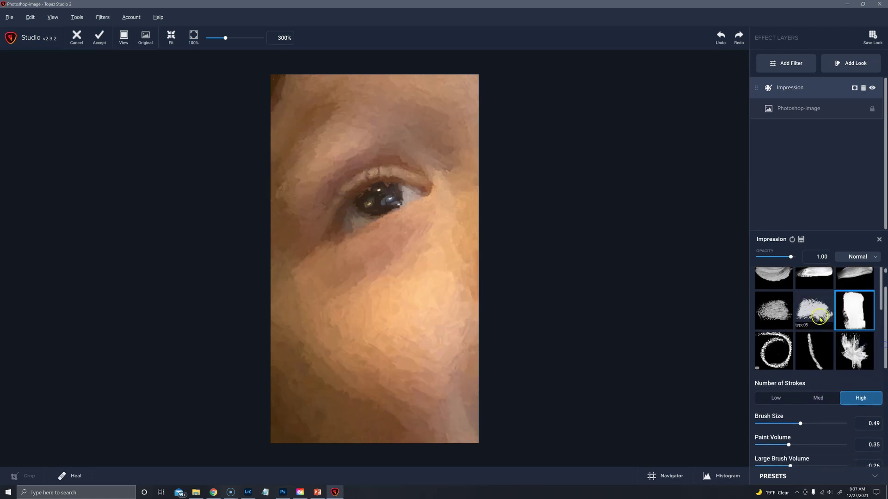
{"action": "left_click", "coordinate": [782, 398]}
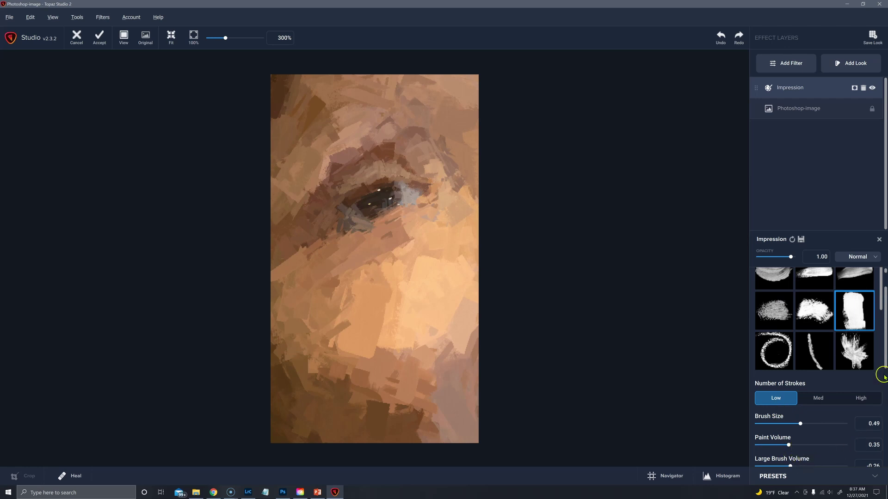
{"action": "scroll", "coordinate": [884, 377], "scroll_direction": "down", "scroll_amount": 3}
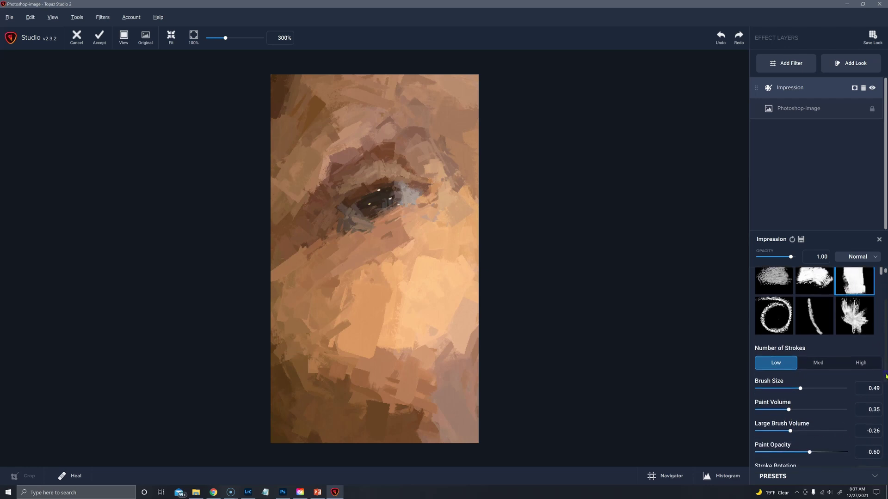
{"action": "left_click", "coordinate": [810, 448]}
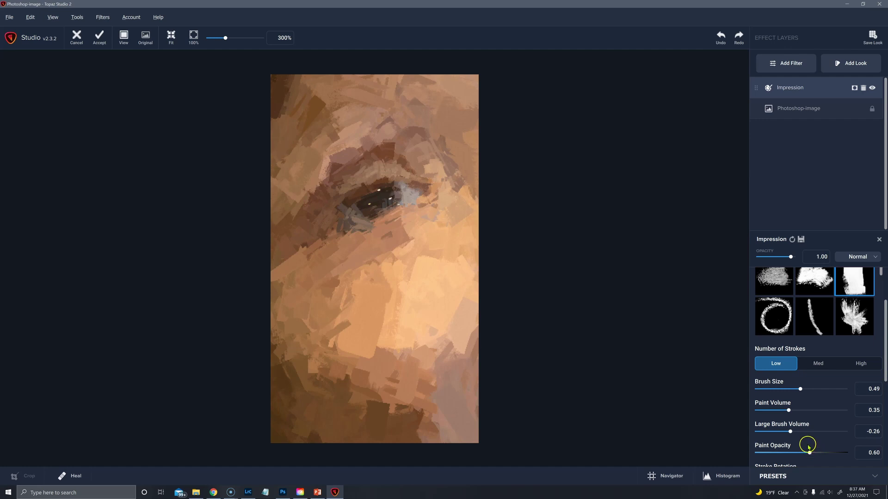
{"action": "left_click_drag", "start_coordinate": [789, 411], "coordinate": [808, 411]}
- Apply the looping type07 brush with Paint Opacity 0.46 and Brush Size 0.38
{"action": "left_click", "coordinate": [774, 322]}
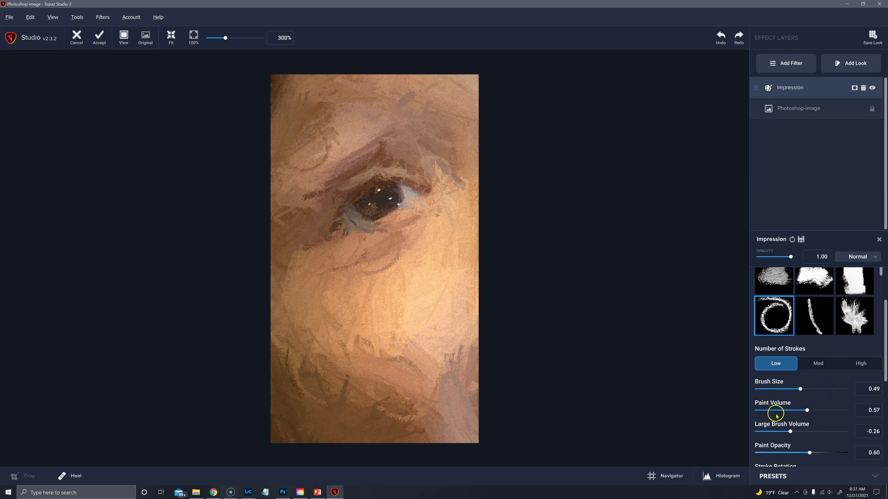
{"action": "left_click_drag", "start_coordinate": [777, 414], "coordinate": [770, 411]}
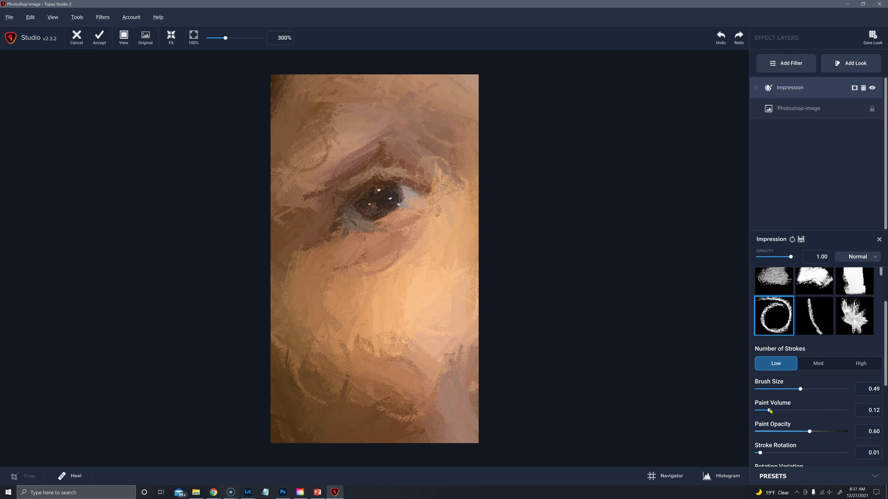
{"action": "left_click_drag", "start_coordinate": [809, 432], "coordinate": [798, 433]}
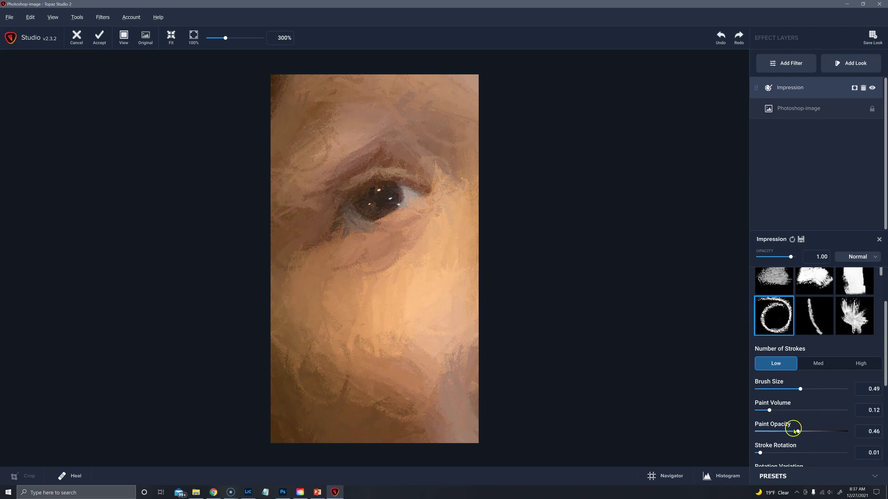
{"action": "left_click", "coordinate": [792, 391]}
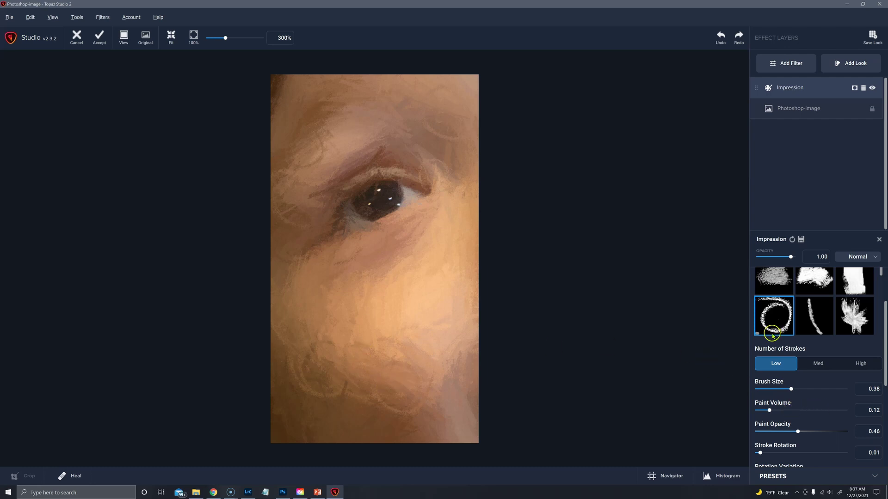
- Tune Paint Volume and Large Brush Volume (ending -0.22), then try Med and High strokes
{"action": "mouse_move", "coordinate": [769, 410]}
{"action": "left_mouse_down"}
{"action": "mouse_move", "coordinate": [789, 411]}
{"action": "mouse_move", "coordinate": [805, 432]}
{"action": "left_mouse_up"}
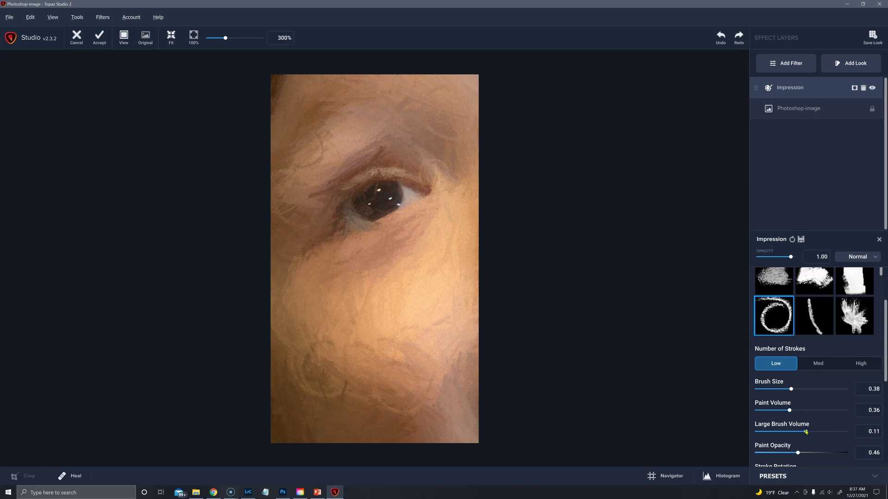
{"action": "left_click", "coordinate": [798, 433]}
{"action": "left_click_drag", "start_coordinate": [811, 431], "coordinate": [818, 433]}
{"action": "left_click", "coordinate": [793, 433]}
{"action": "left_click", "coordinate": [803, 411]}
{"action": "left_click_drag", "start_coordinate": [788, 412], "coordinate": [774, 412]}
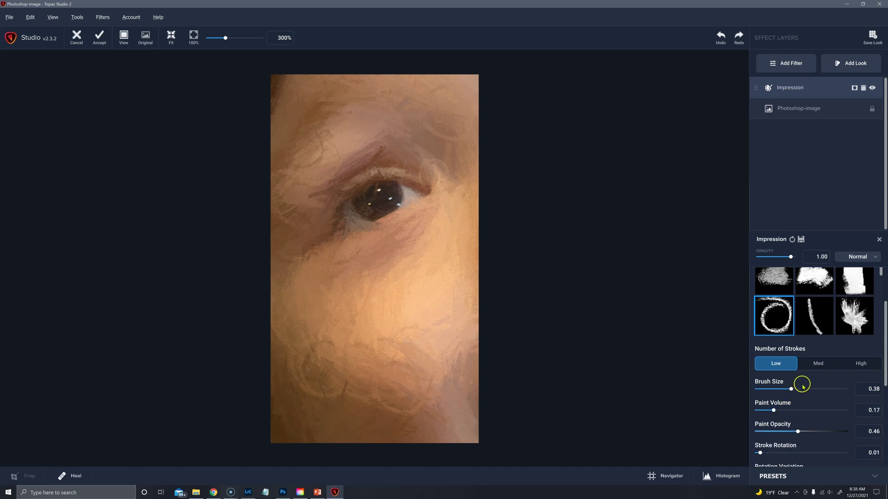
{"action": "left_click", "coordinate": [818, 364]}
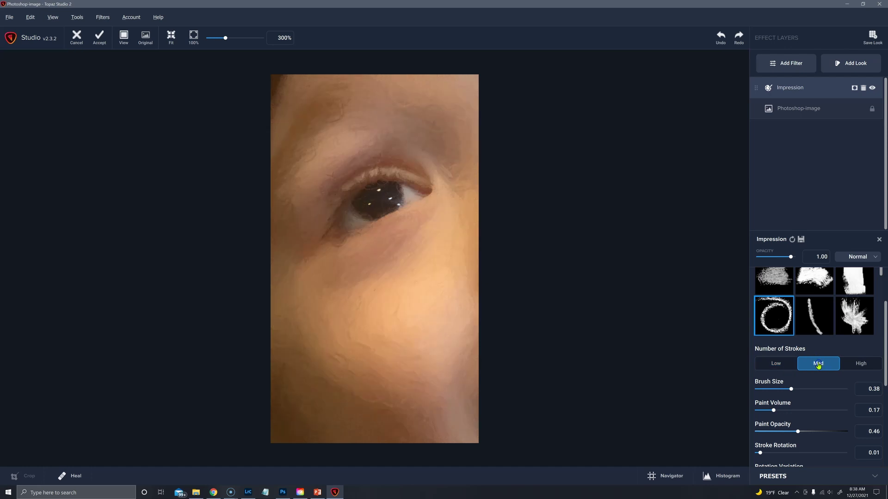
{"action": "left_click", "coordinate": [860, 365]}
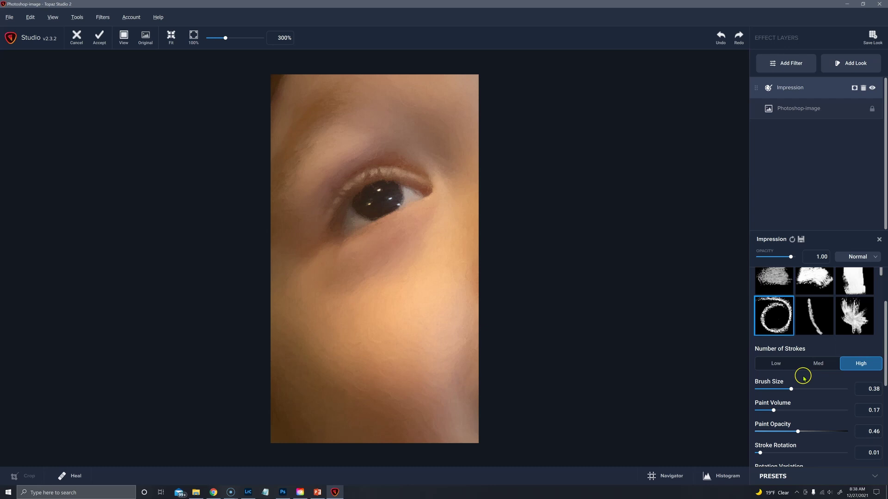
- Switch the Impression brush to type08 and preview Low, Medium, then High stroke counts
{"action": "left_click", "coordinate": [810, 318]}
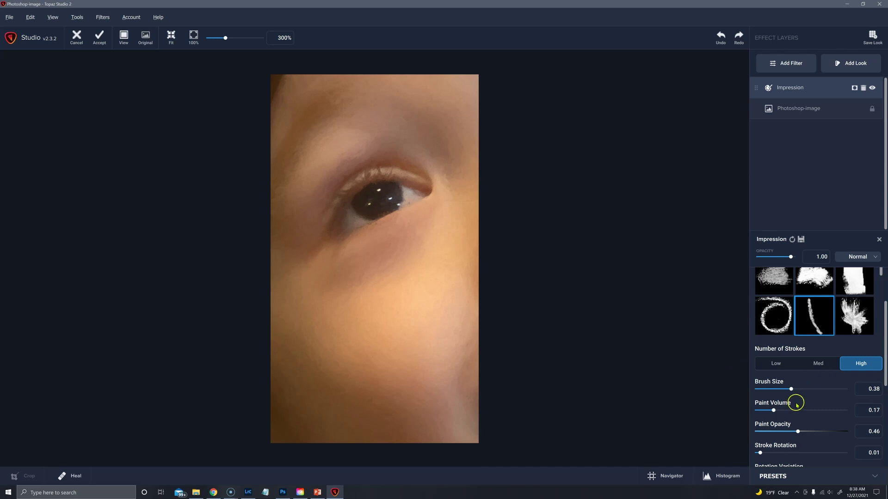
{"action": "left_click", "coordinate": [771, 365]}
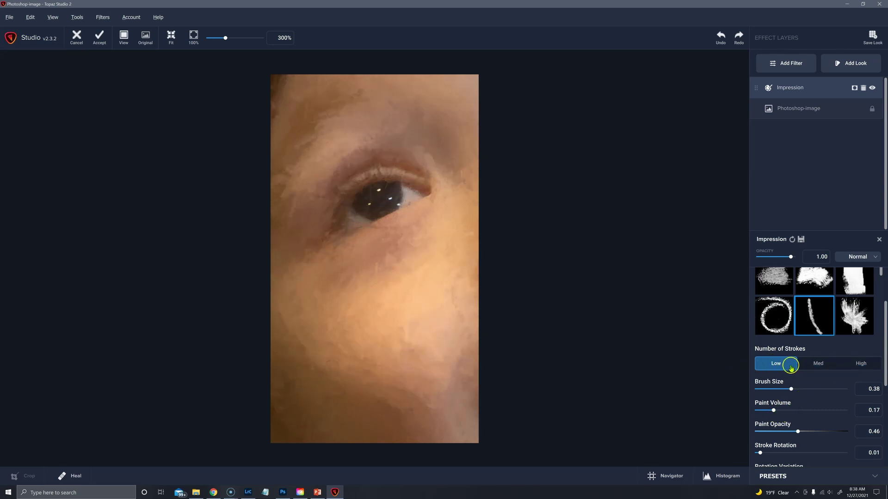
{"action": "left_click", "coordinate": [828, 365]}
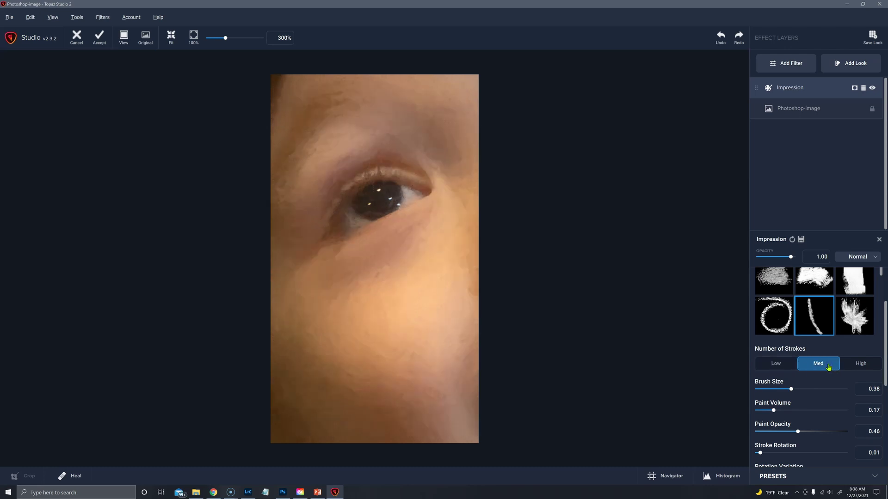
{"action": "left_click", "coordinate": [858, 364]}
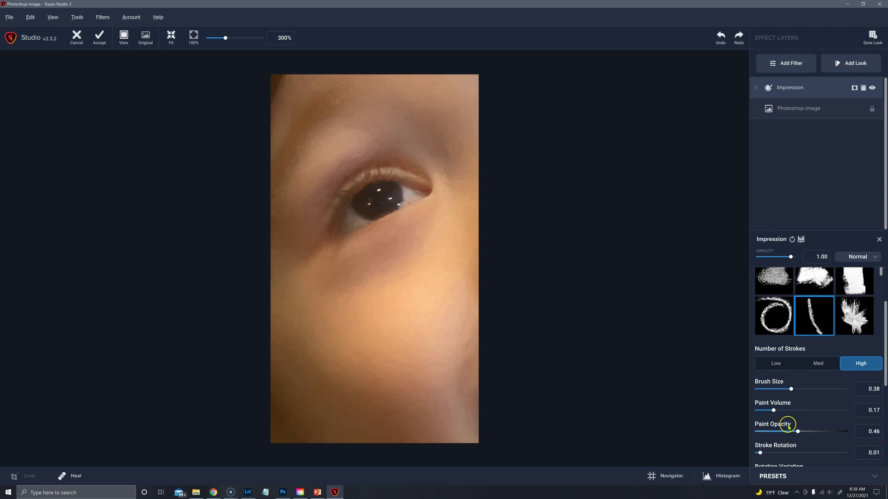
- Raise Paint Opacity to 0.42 and bring Paint Volume down to 0.14
{"action": "mouse_move", "coordinate": [780, 435]}
{"action": "left_mouse_down"}
{"action": "mouse_move", "coordinate": [789, 425]}
{"action": "mouse_move", "coordinate": [822, 431]}
{"action": "left_mouse_up"}
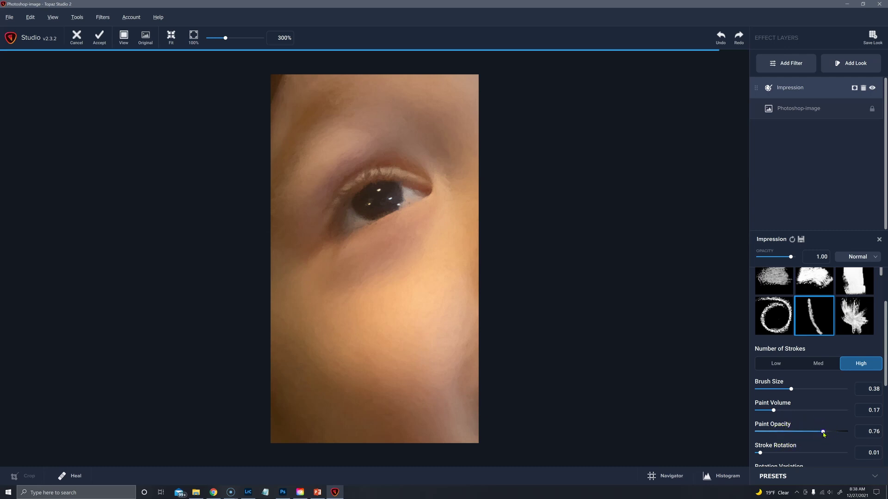
{"action": "left_click", "coordinate": [798, 410]}
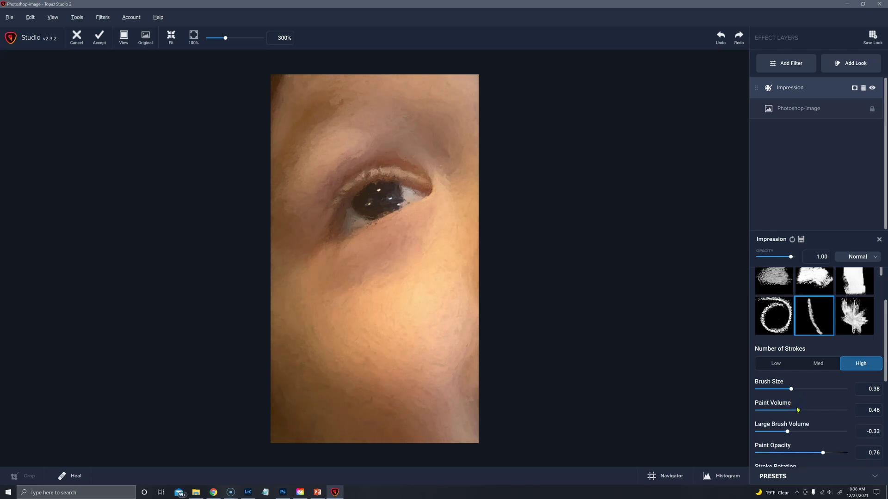
{"action": "mouse_move", "coordinate": [795, 409]}
{"action": "left_mouse_down"}
{"action": "mouse_move", "coordinate": [769, 410]}
{"action": "mouse_move", "coordinate": [795, 432]}
{"action": "left_mouse_up"}
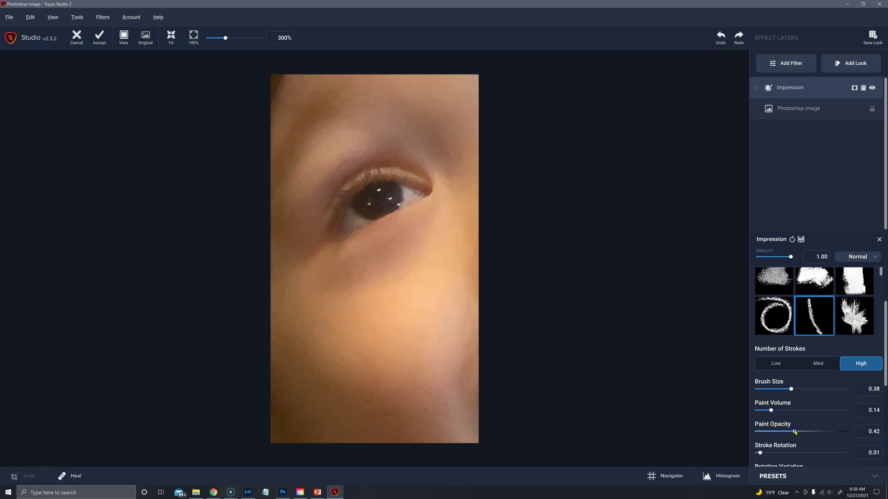
- Apply the feathery type09 stroke and compare Low, Medium and High stroke counts, ending on High
{"action": "left_click", "coordinate": [851, 314]}
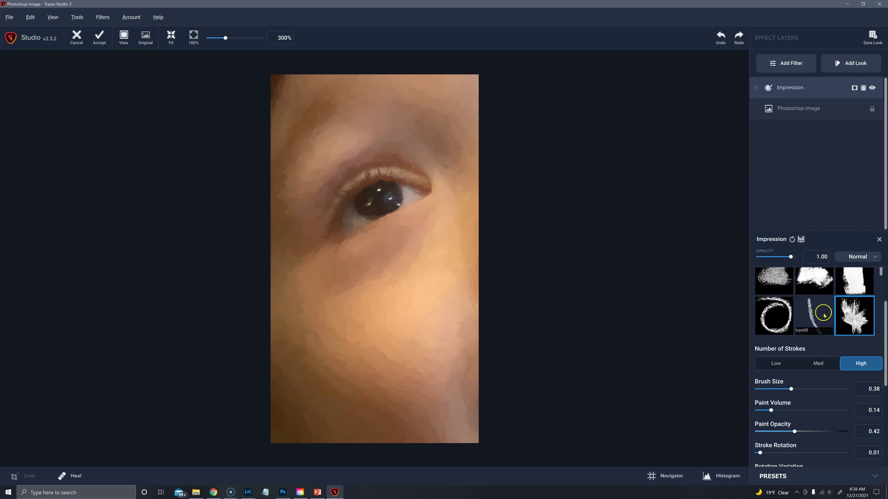
{"action": "left_click", "coordinate": [450, 277]}
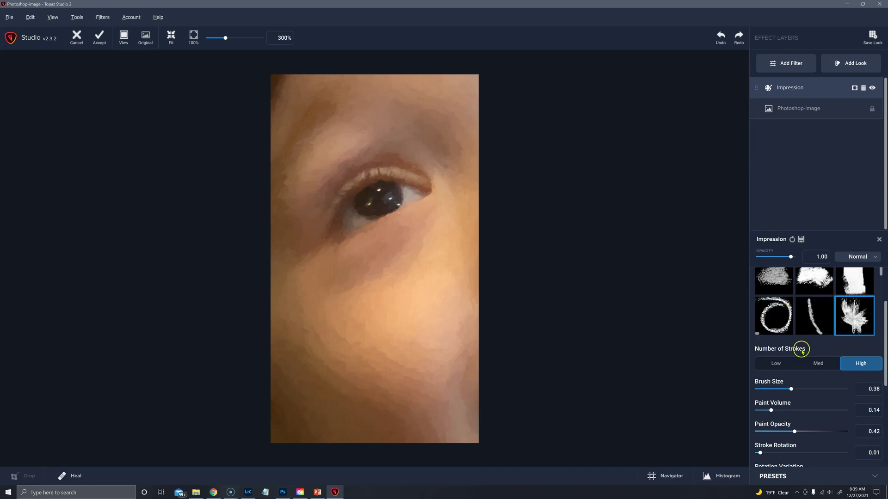
{"action": "left_click", "coordinate": [771, 364]}
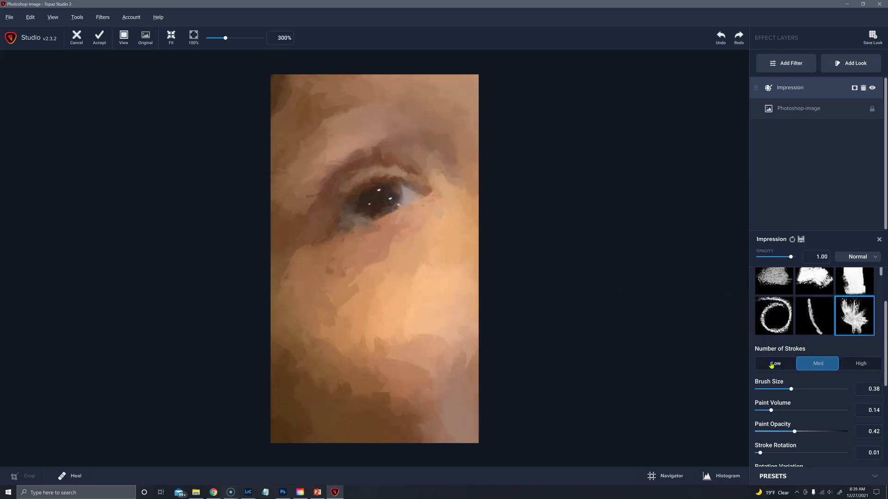
{"action": "left_click", "coordinate": [814, 366]}
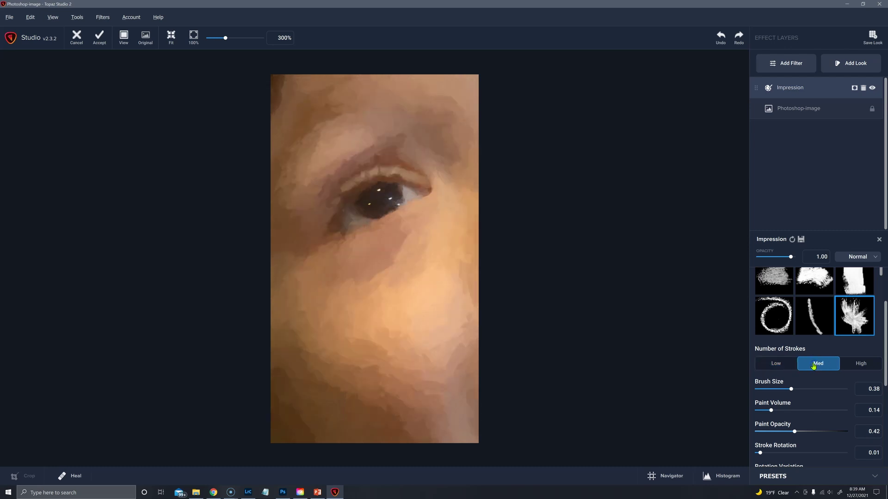
{"action": "left_click", "coordinate": [859, 365]}
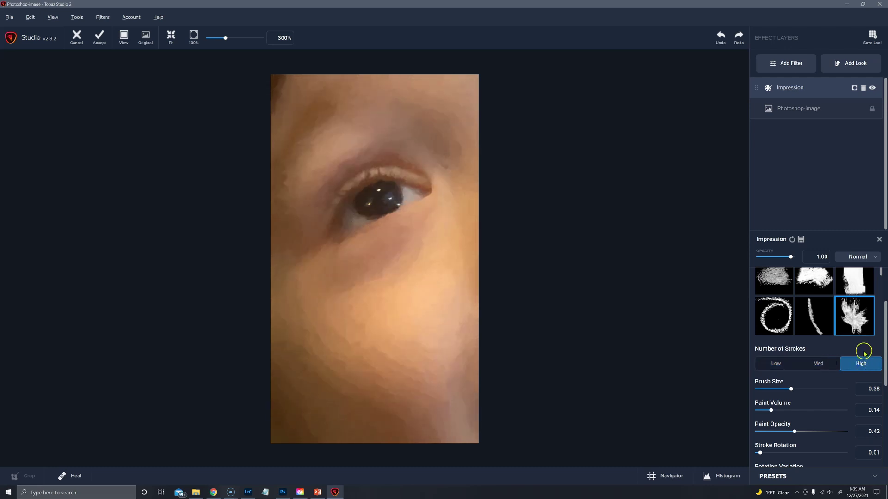
- Switch to the type10 brush stroke, raising Paint Volume to 0.25 and increasing opacity
{"action": "scroll", "coordinate": [838, 316], "scroll_direction": "down", "scroll_amount": 1}
{"action": "scroll", "coordinate": [837, 314], "scroll_direction": "down", "scroll_amount": 1}
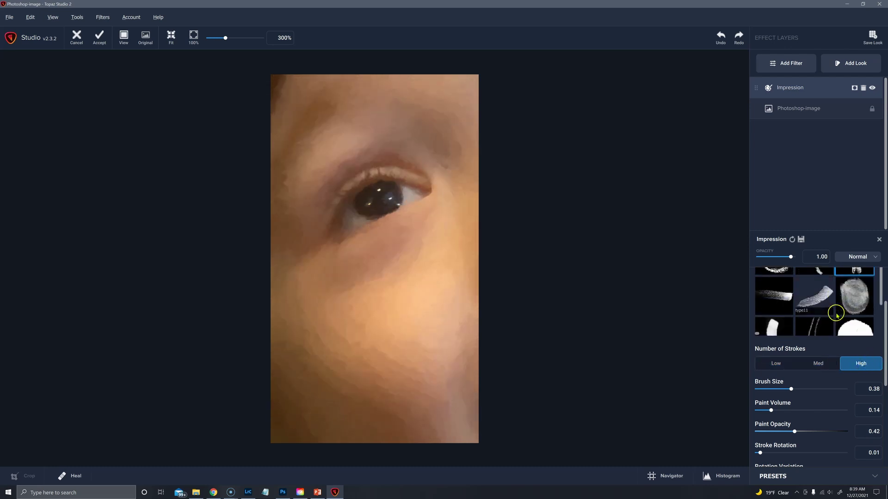
{"action": "left_click", "coordinate": [774, 298]}
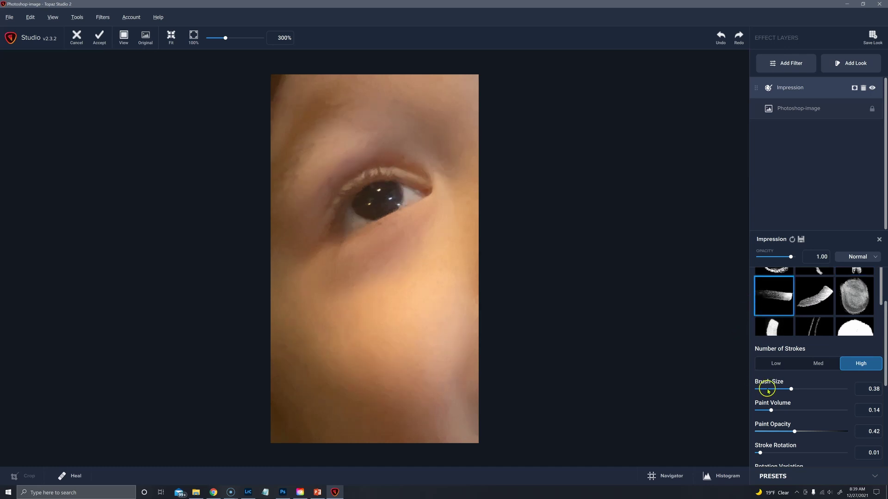
{"action": "left_click_drag", "start_coordinate": [771, 410], "coordinate": [781, 411]}
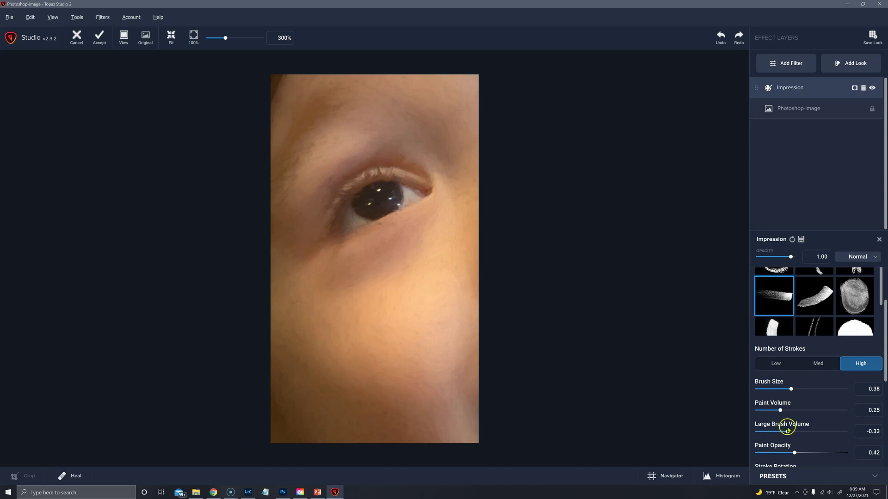
{"action": "mouse_move", "coordinate": [794, 453]}
{"action": "left_mouse_down"}
{"action": "mouse_move", "coordinate": [815, 454]}
{"action": "mouse_move", "coordinate": [805, 456]}
{"action": "left_mouse_up"}
- Preview type10 at Low and Medium stroke counts, then return to High
{"action": "left_click", "coordinate": [768, 363]}
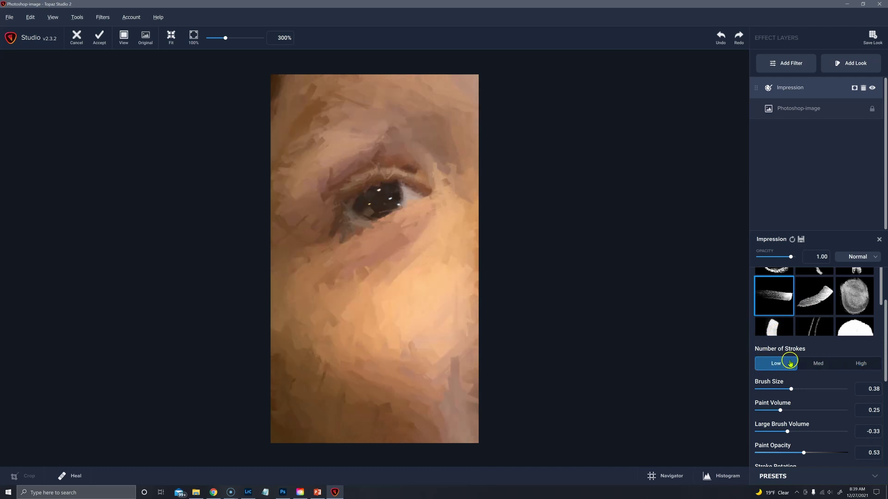
{"action": "left_click", "coordinate": [821, 365]}
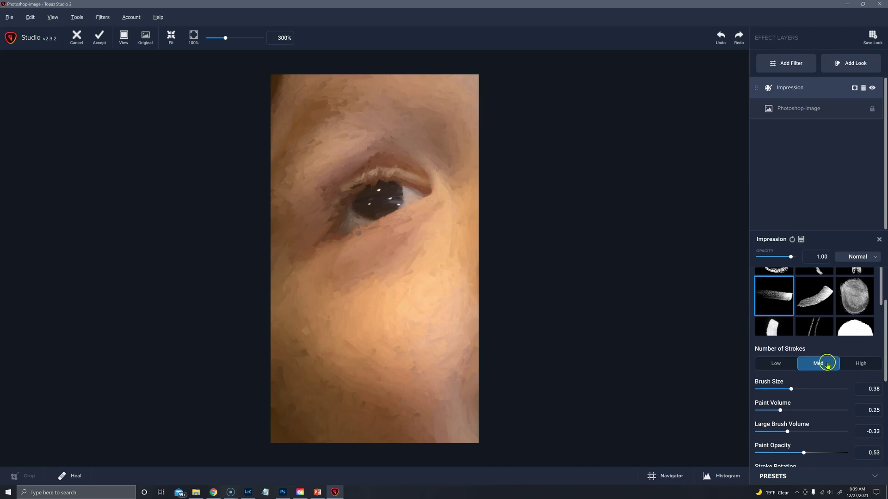
{"action": "left_click", "coordinate": [870, 367]}
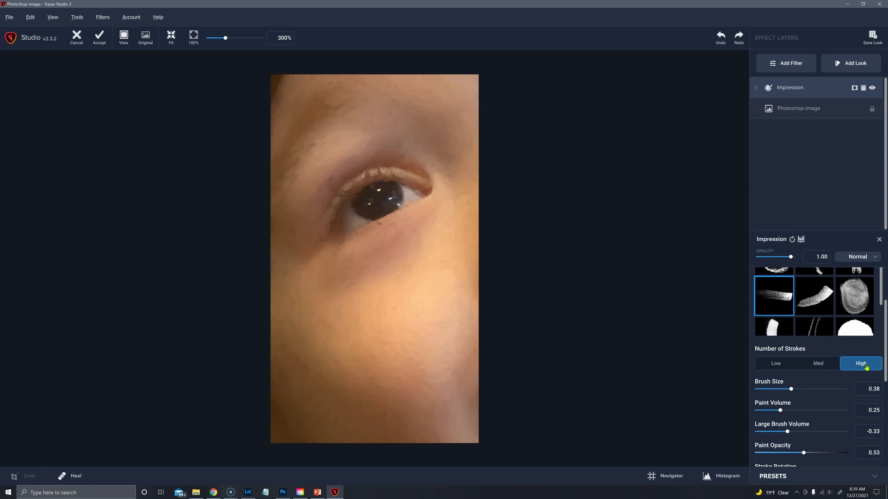
- Fine-tune the type10 strokes to Paint Volume 0.44 and Paint Opacity 0.41
{"action": "left_click_drag", "start_coordinate": [803, 453], "coordinate": [796, 455]}
{"action": "left_click_drag", "start_coordinate": [780, 410], "coordinate": [773, 411]}
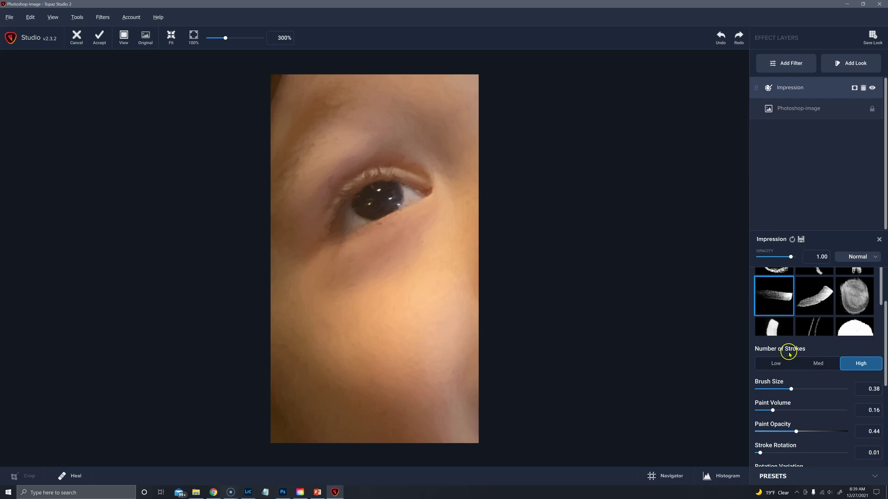
{"action": "left_click", "coordinate": [816, 411]}
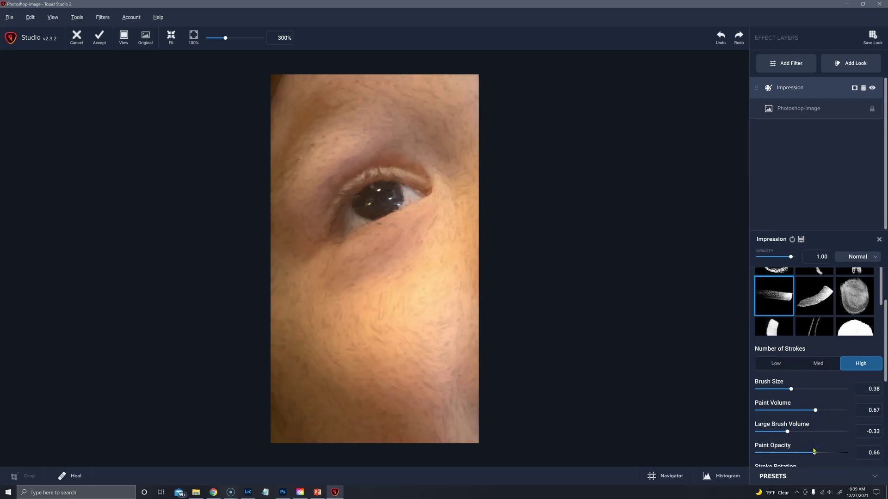
{"action": "left_click", "coordinate": [793, 453]}
{"action": "left_click", "coordinate": [796, 411]}
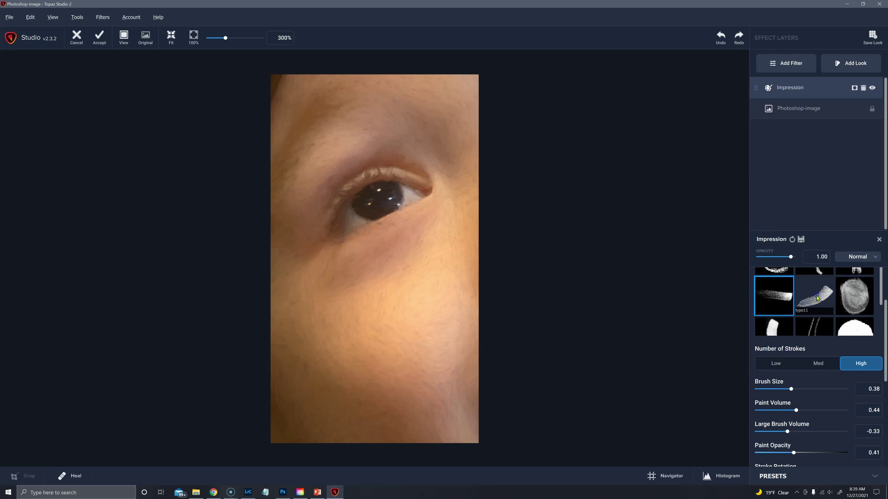
- Apply type11, preview Low strokes with higher opacity, then Medium and finally High
{"action": "left_click", "coordinate": [817, 299]}
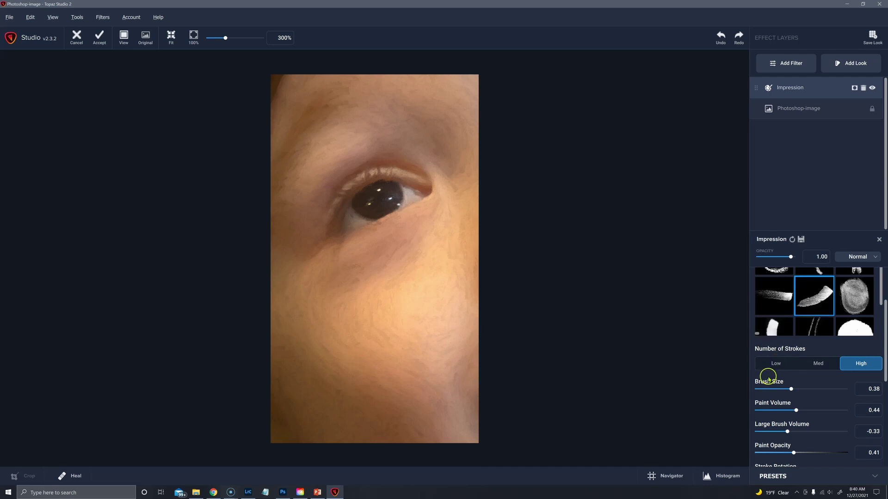
{"action": "left_click", "coordinate": [775, 364]}
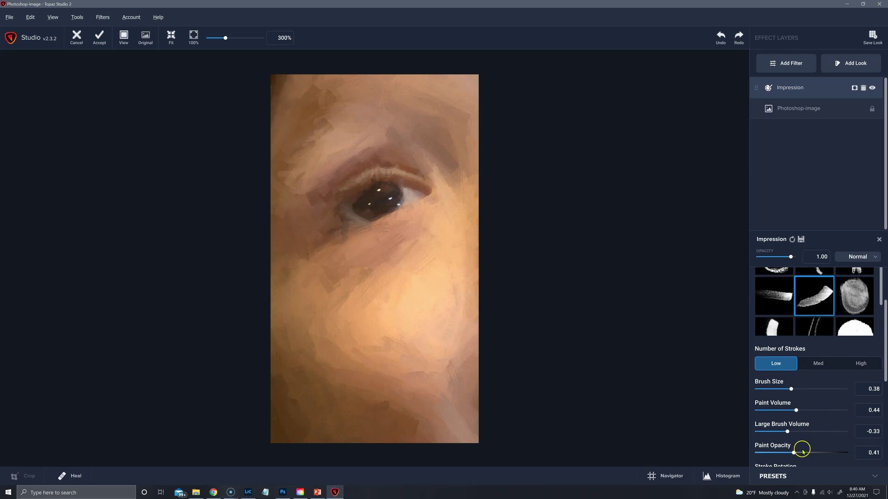
{"action": "left_click_drag", "start_coordinate": [803, 452], "coordinate": [816, 456]}
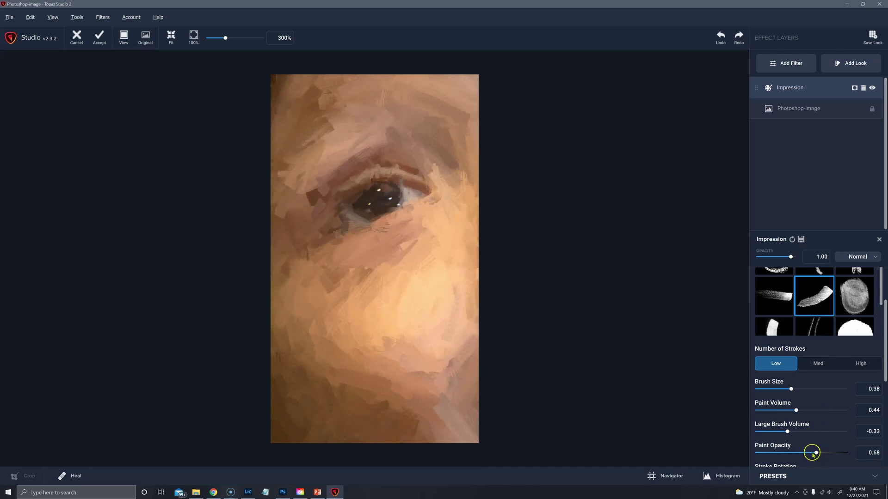
{"action": "left_click", "coordinate": [816, 365]}
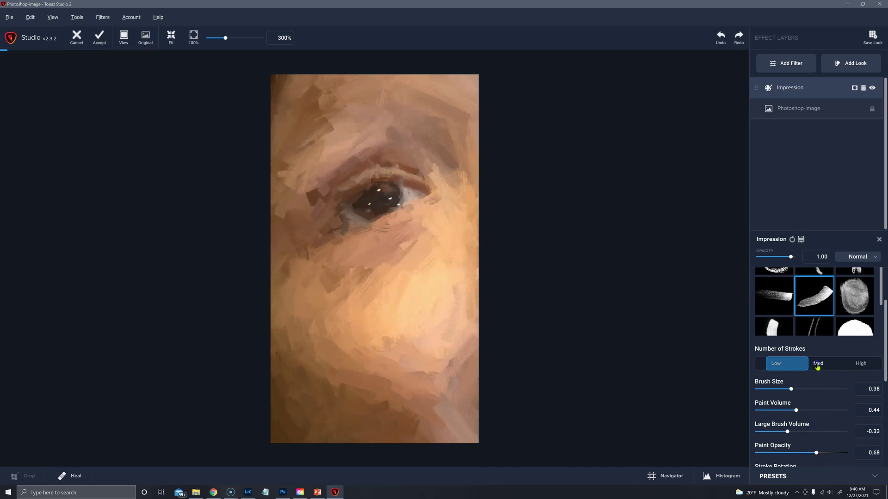
{"action": "left_click", "coordinate": [857, 364]}
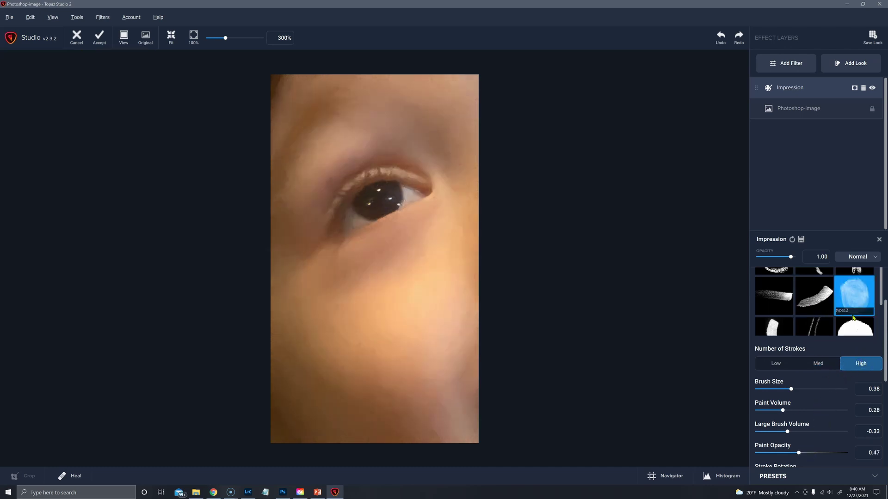
- Apply the round type12 brush stroke to the painting
{"action": "left_click", "coordinate": [868, 298]}
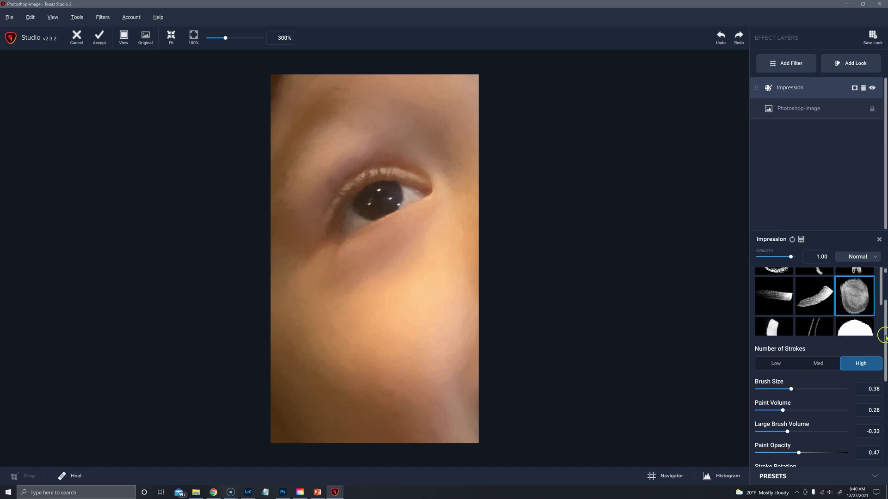
{"action": "scroll", "coordinate": [859, 296], "scroll_direction": "up", "scroll_amount": 2}
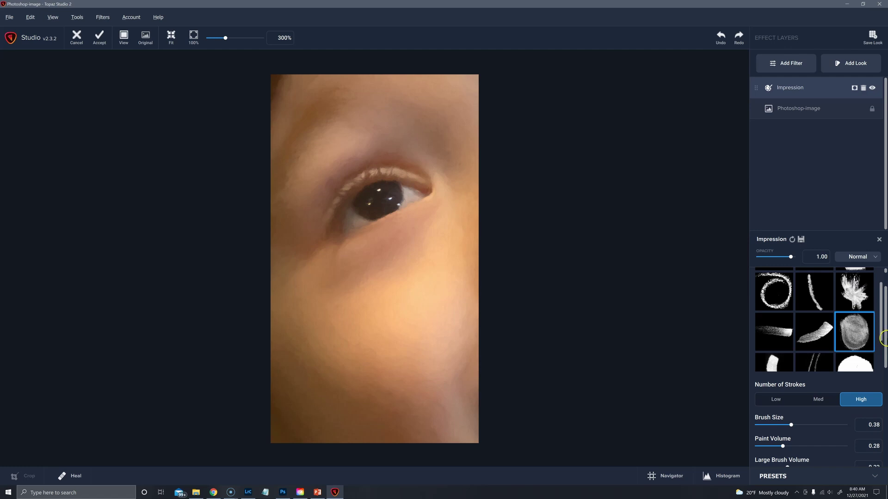
{"action": "mouse_move", "coordinate": [884, 340]}
{"action": "left_mouse_down"}
{"action": "mouse_move", "coordinate": [883, 365]}
{"action": "mouse_move", "coordinate": [881, 348]}
{"action": "left_mouse_up"}
{"action": "left_click", "coordinate": [858, 323]}
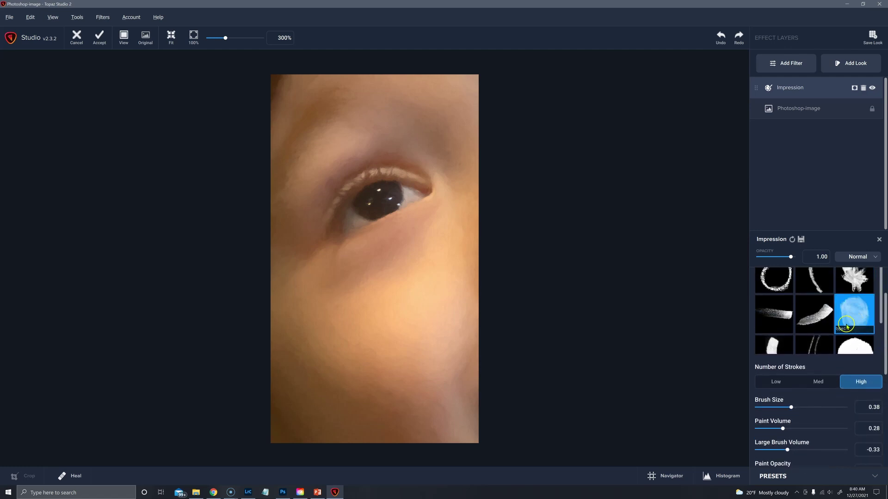
- Set Low strokes with Paint Volume 0.05 and Paint Opacity 0.17
{"action": "left_click", "coordinate": [774, 380]}
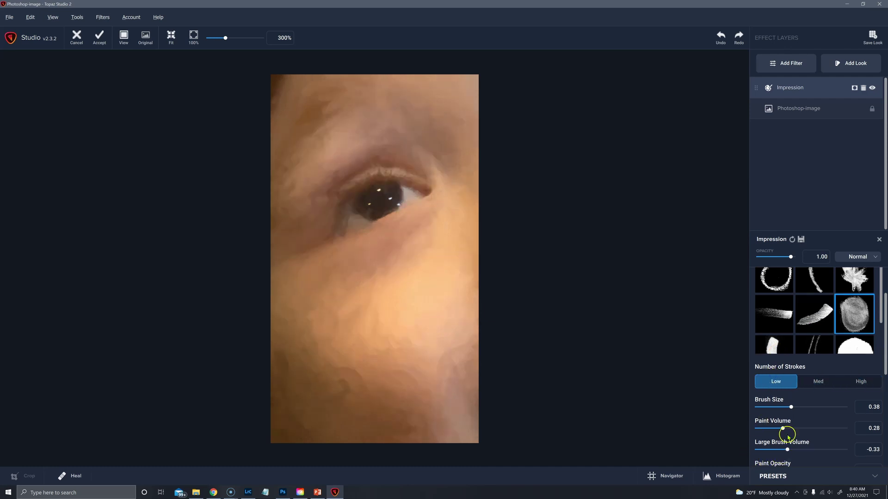
{"action": "left_click_drag", "start_coordinate": [770, 428], "coordinate": [763, 429]}
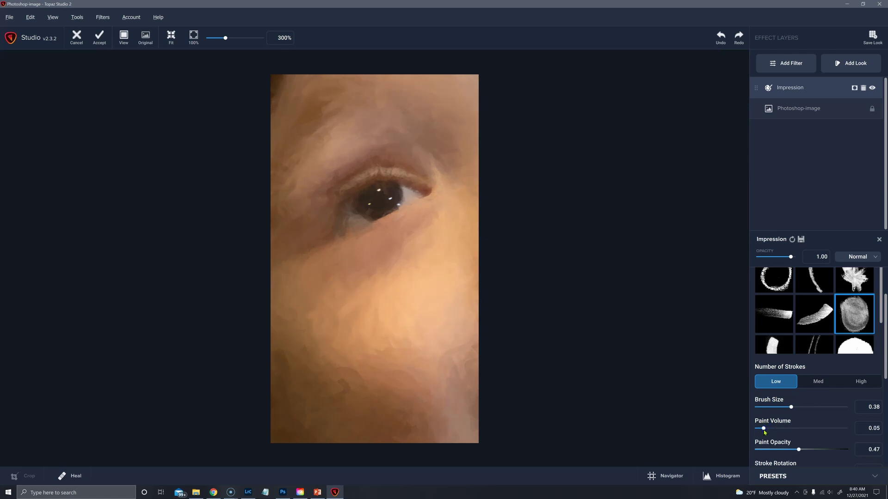
{"action": "scroll", "coordinate": [884, 358], "scroll_direction": "down", "scroll_amount": 2}
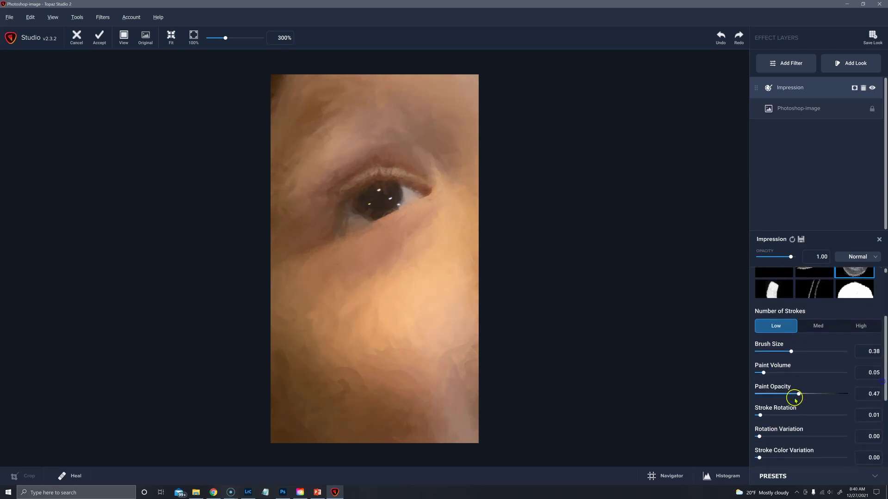
{"action": "left_click_drag", "start_coordinate": [796, 401], "coordinate": [784, 395]}
{"action": "left_click_drag", "start_coordinate": [774, 396], "coordinate": [775, 396]}
{"action": "scroll", "coordinate": [886, 376], "scroll_direction": "up", "scroll_amount": 1}
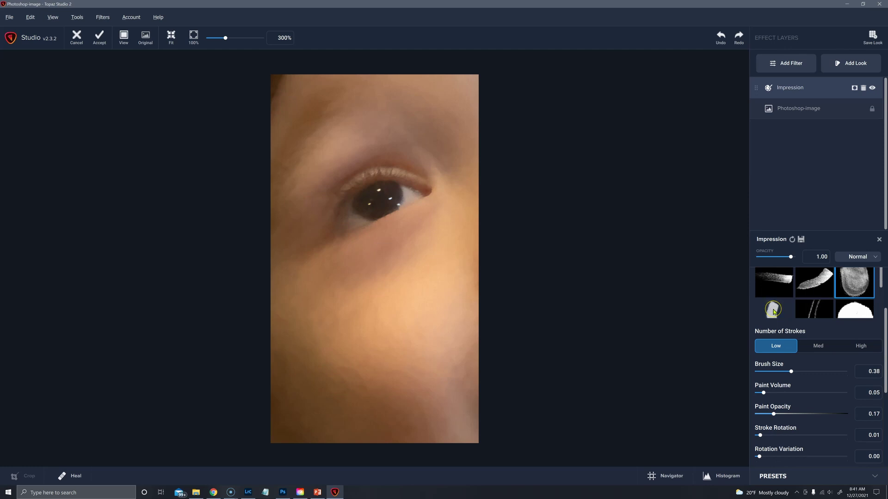
- Switch to the next stroke type with Paint Opacity 0.56, Paint Volume 0.29 and High strokes
{"action": "left_click", "coordinate": [773, 312]}
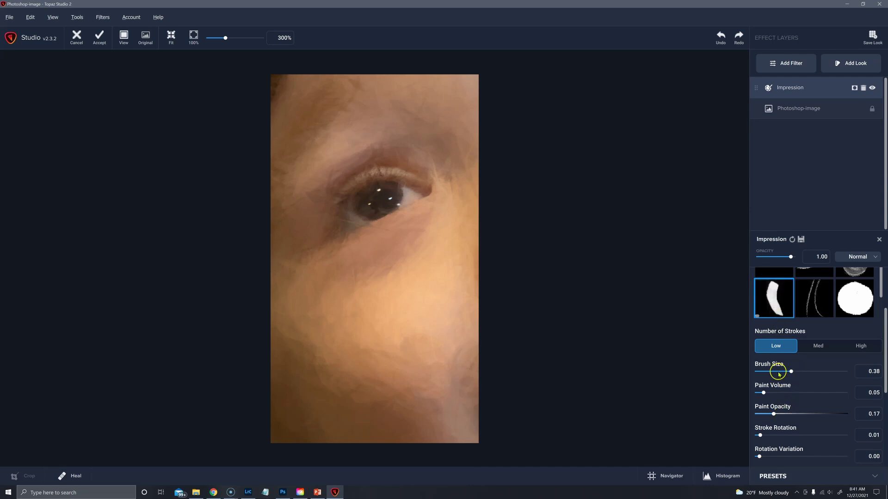
{"action": "left_click_drag", "start_coordinate": [773, 414], "coordinate": [806, 415]}
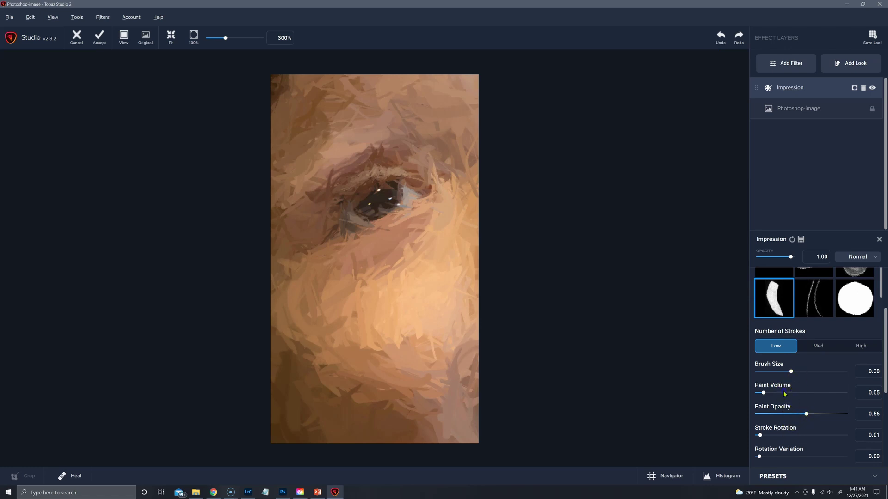
{"action": "left_click", "coordinate": [785, 393]}
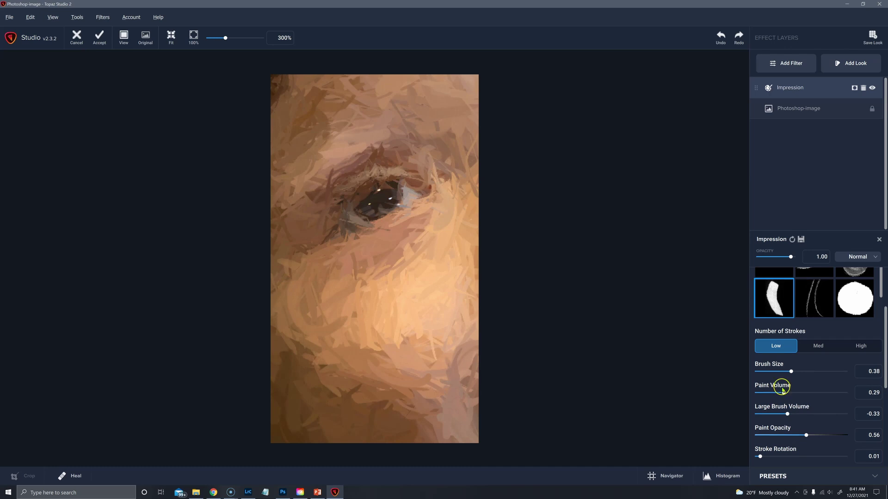
{"action": "left_click", "coordinate": [824, 351]}
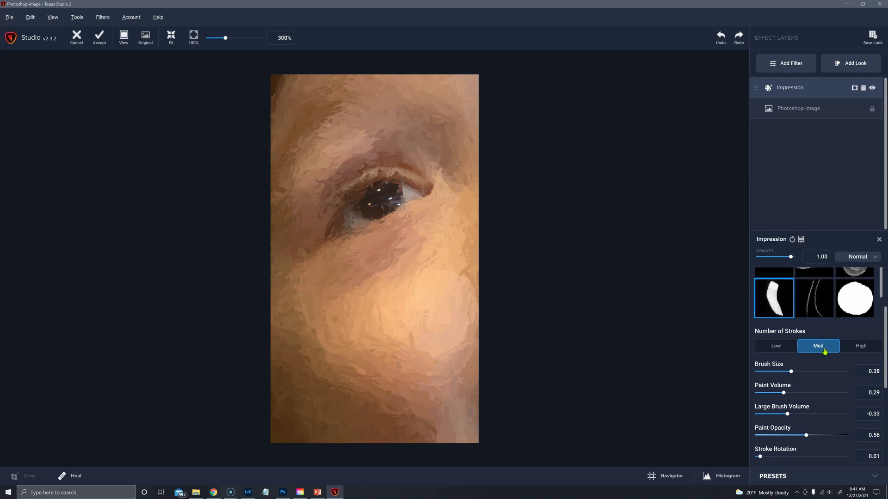
{"action": "left_click", "coordinate": [859, 347]}
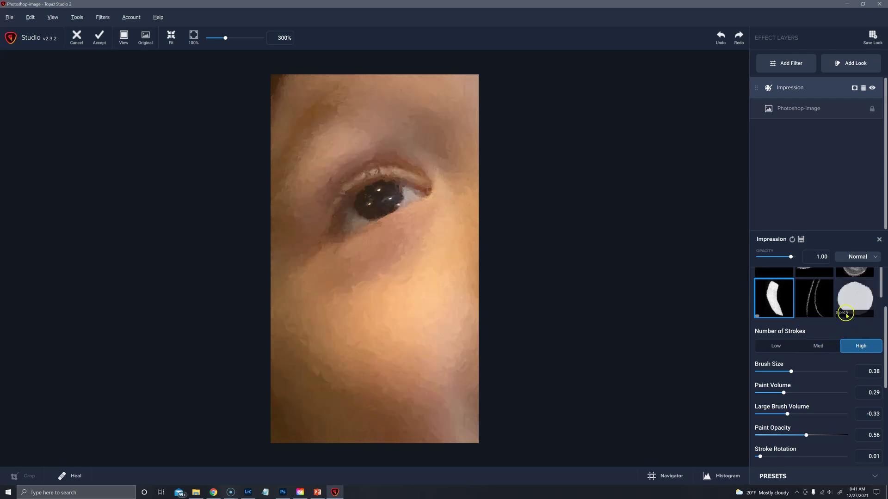
- Apply the thin-line type 14 stroke and set the Texture Background Type to Solid
{"action": "left_click", "coordinate": [815, 306]}
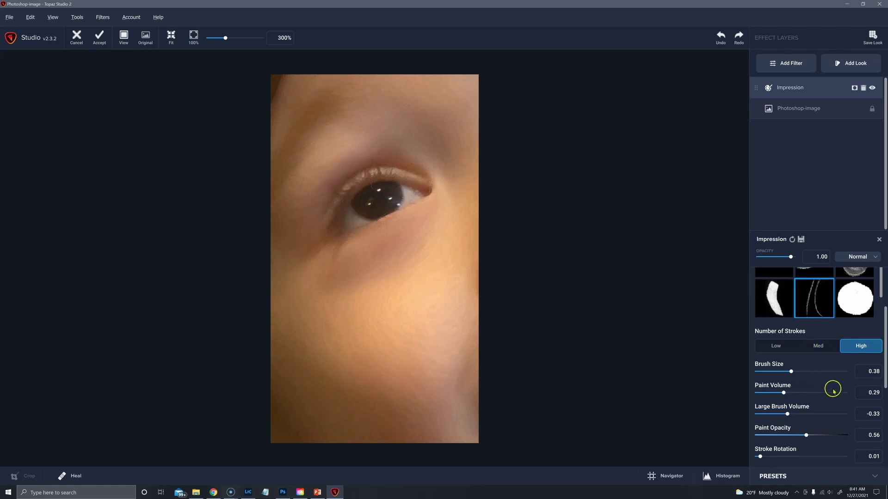
{"action": "left_click_drag", "start_coordinate": [884, 363], "coordinate": [879, 466]}
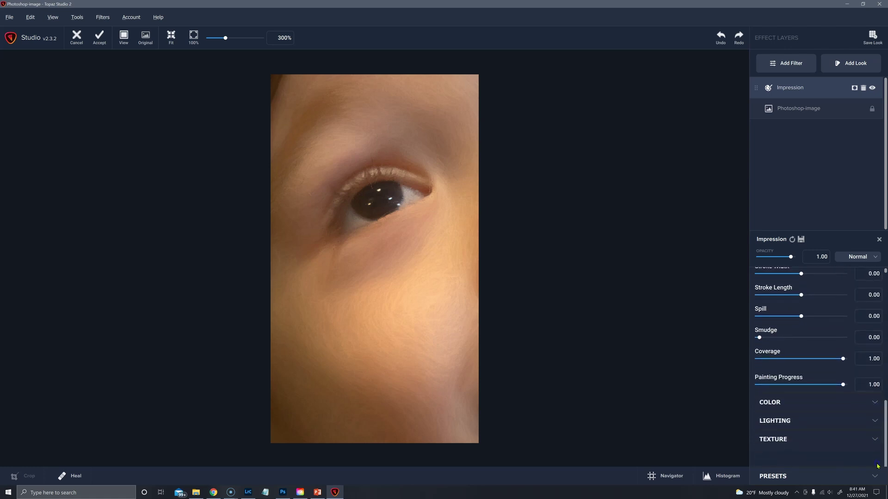
{"action": "left_click", "coordinate": [877, 442]}
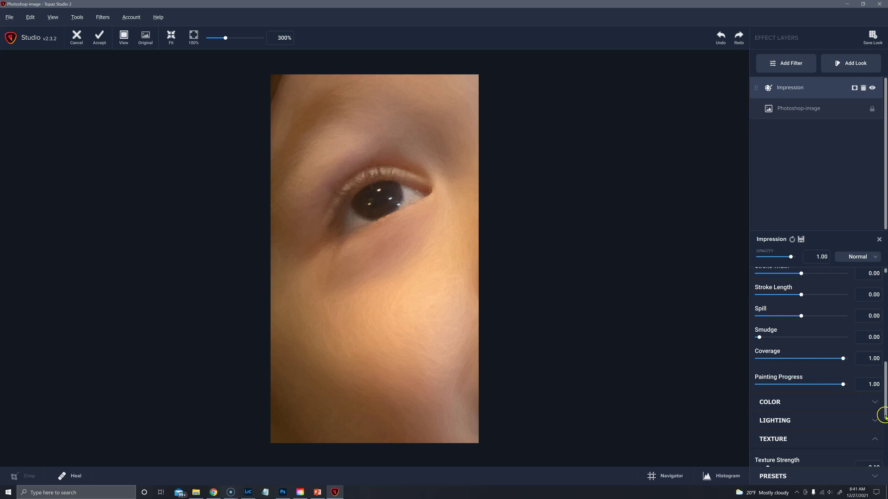
{"action": "left_click_drag", "start_coordinate": [884, 416], "coordinate": [874, 477]}
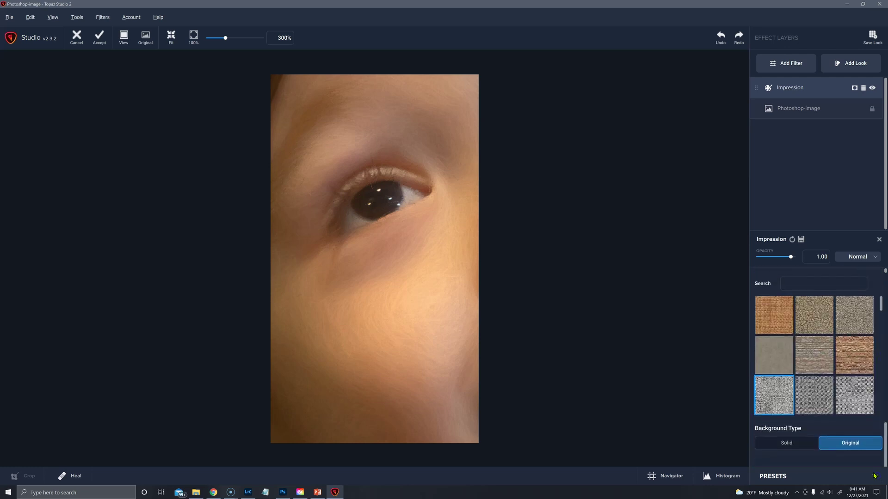
{"action": "left_click", "coordinate": [797, 443]}
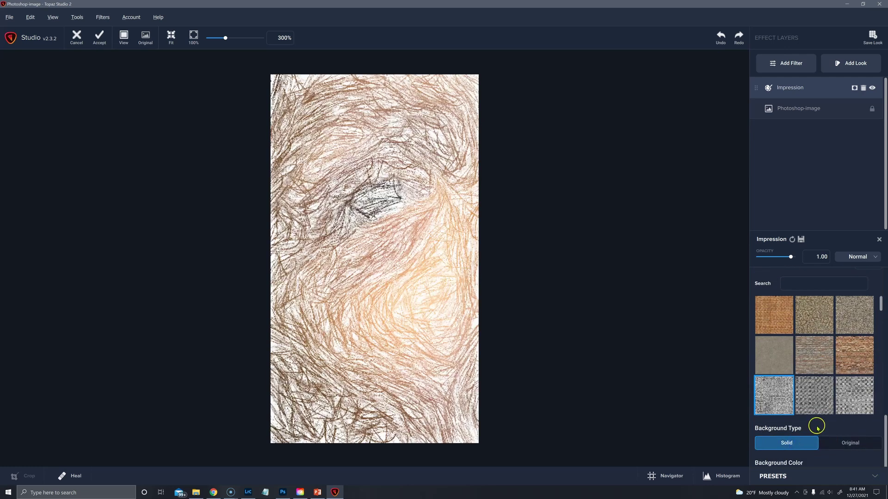
{"action": "left_click_drag", "start_coordinate": [884, 424], "coordinate": [874, 361]}
{"action": "scroll", "coordinate": [874, 361], "scroll_direction": "up", "scroll_amount": 5}
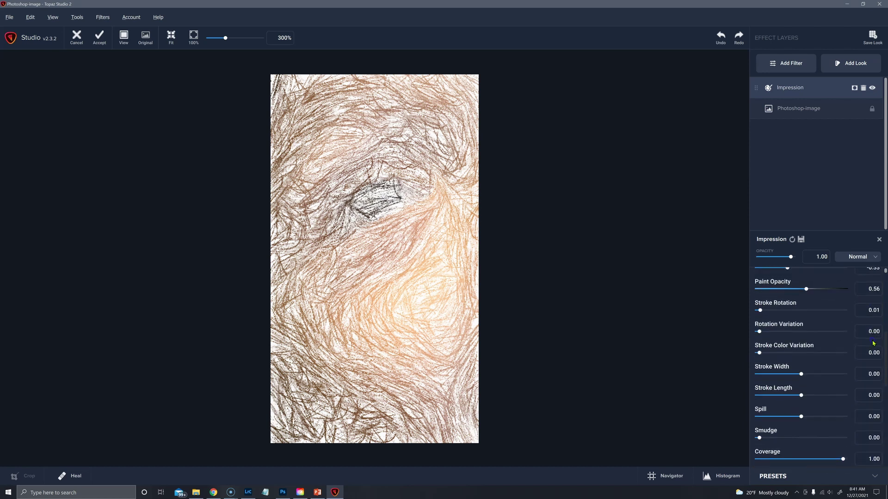
{"action": "scroll", "coordinate": [871, 325], "scroll_direction": "up", "scroll_amount": 1}
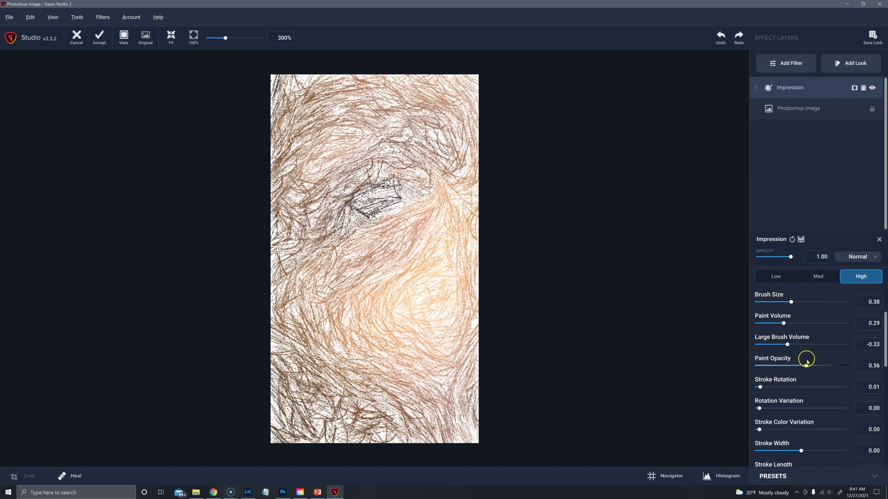
- Set the type 14 Brush Size to 0.58
{"action": "left_click", "coordinate": [814, 303]}
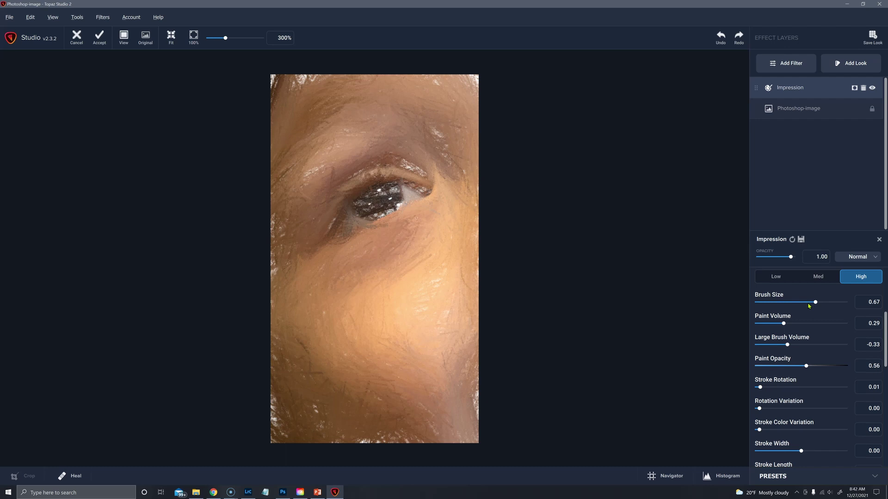
{"action": "left_click", "coordinate": [808, 303]}
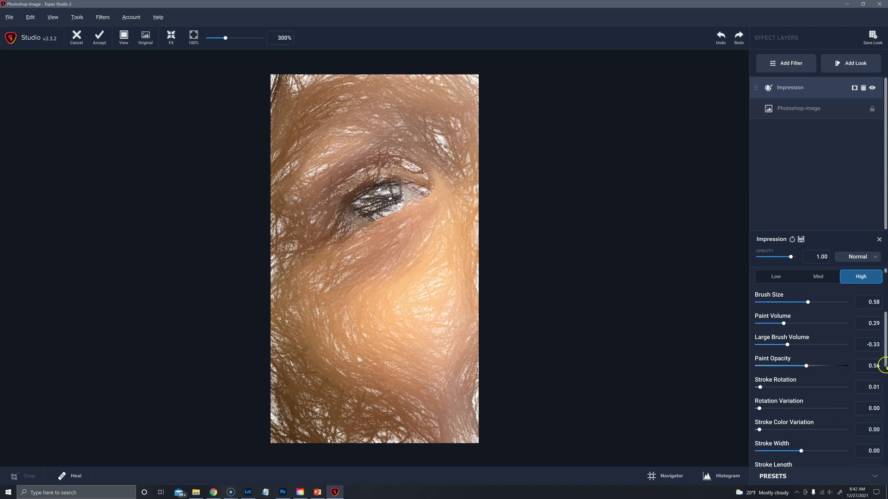
{"action": "scroll", "coordinate": [884, 378], "scroll_direction": "down", "scroll_amount": 1}
{"action": "scroll", "coordinate": [884, 378], "scroll_direction": "down", "scroll_amount": 2}
- Set Stroke Length 0.31, Stroke Width 0.30 and Spill -0.53
{"action": "left_click", "coordinate": [814, 414]}
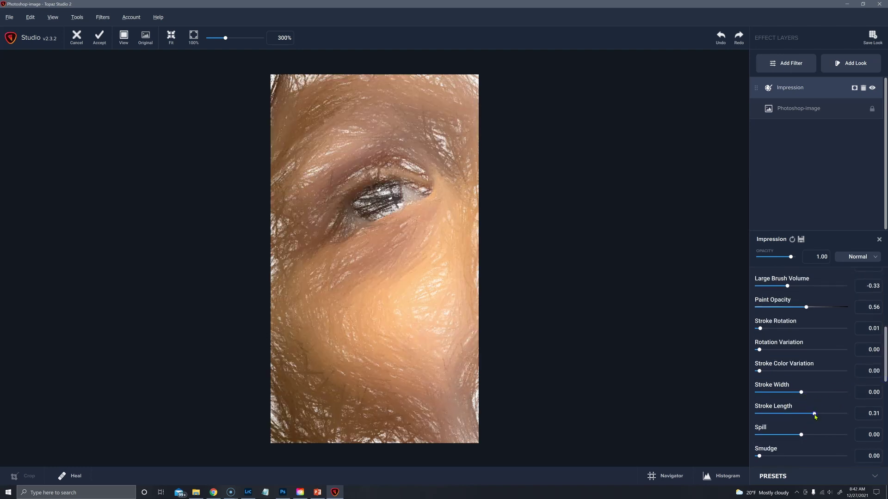
{"action": "left_click", "coordinate": [814, 392]}
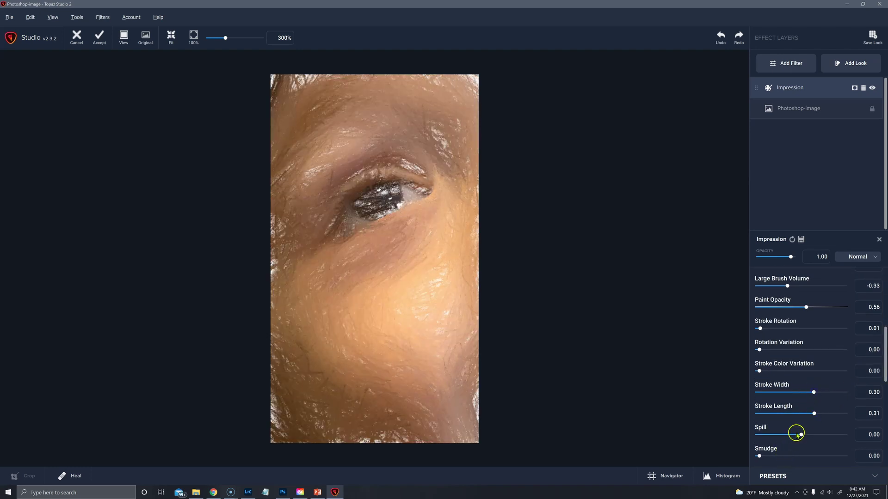
{"action": "left_click", "coordinate": [819, 435]}
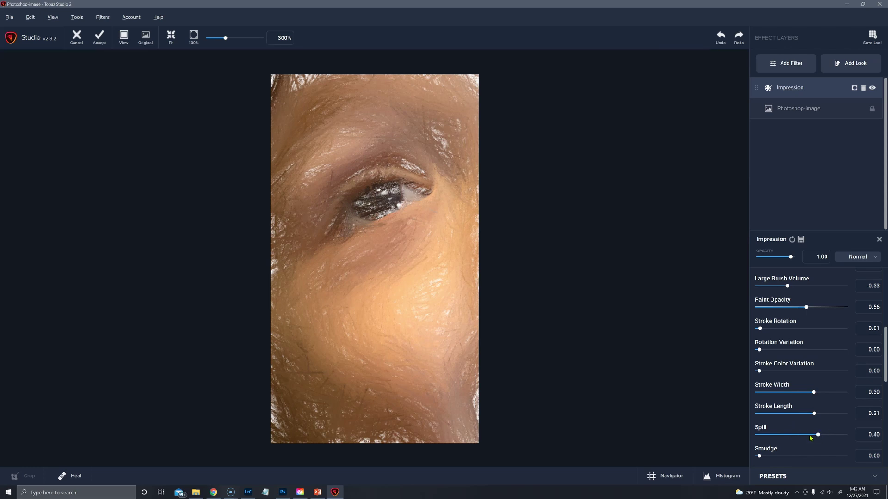
{"action": "left_click", "coordinate": [779, 437]}
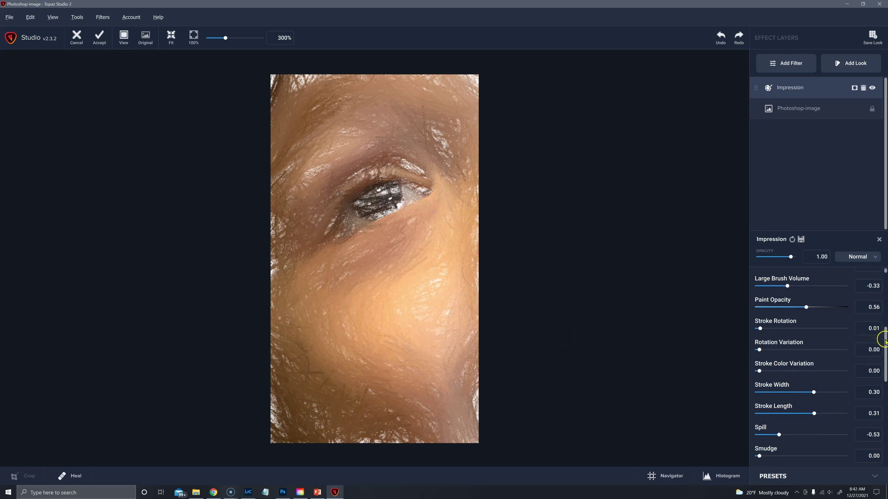
{"action": "scroll", "coordinate": [801, 285], "scroll_direction": "up", "scroll_amount": 3}
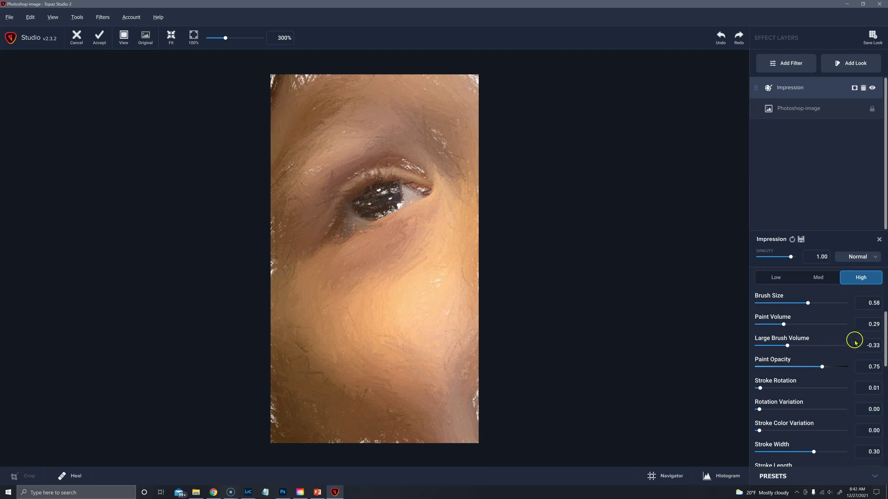
{"action": "scroll", "coordinate": [884, 329], "scroll_direction": "up", "scroll_amount": 2}
{"action": "scroll", "coordinate": [885, 326], "scroll_direction": "up", "scroll_amount": 2}
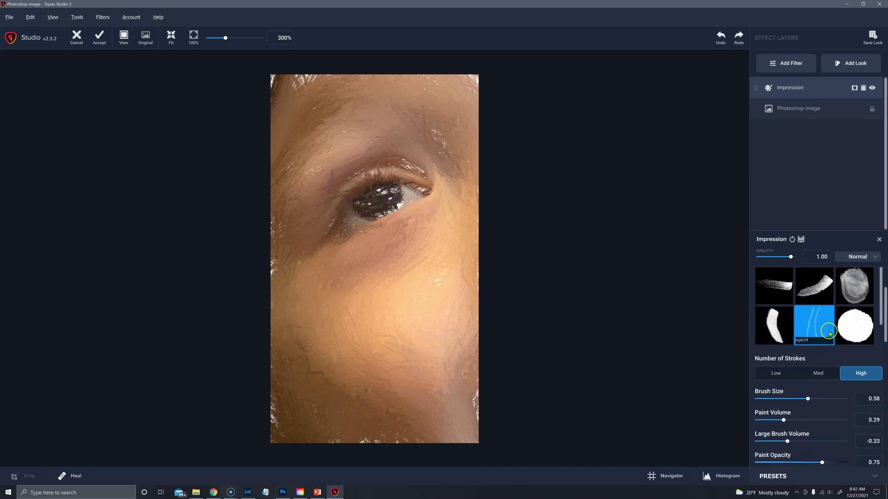
- Preview Low, Medium and High stroke counts for type 14, then return to Low
{"action": "left_click", "coordinate": [767, 377]}
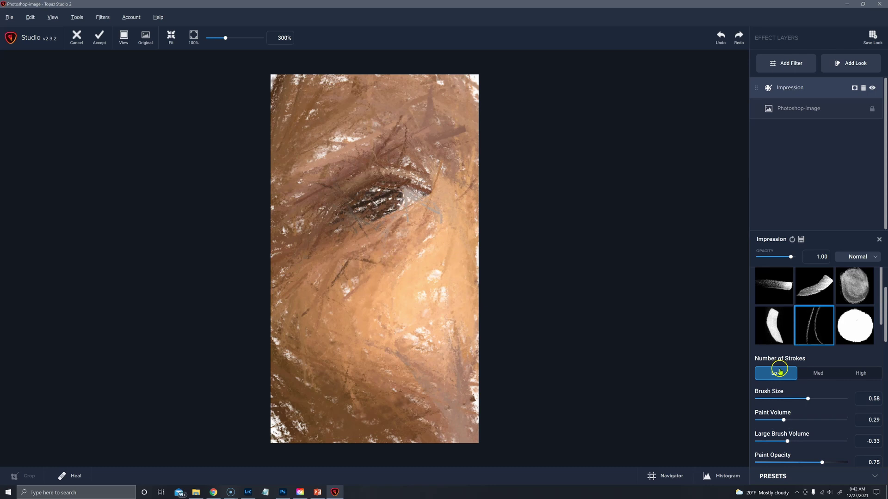
{"action": "left_click", "coordinate": [817, 373]}
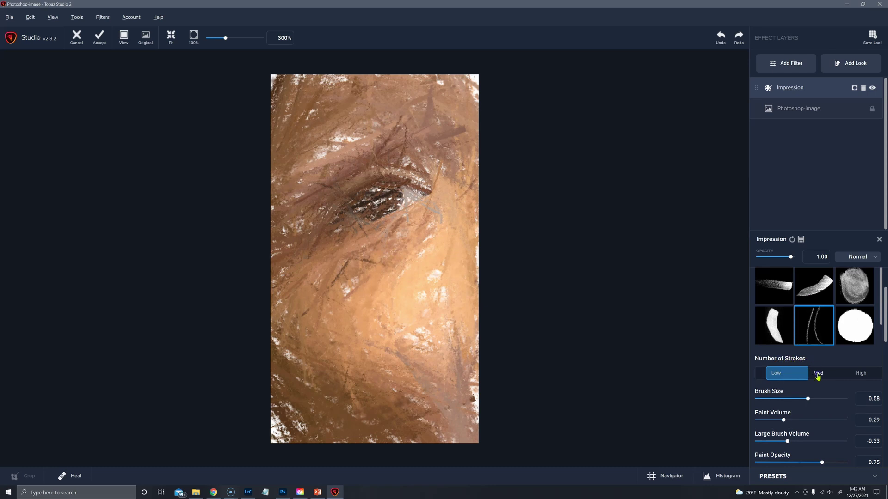
{"action": "left_click", "coordinate": [861, 375]}
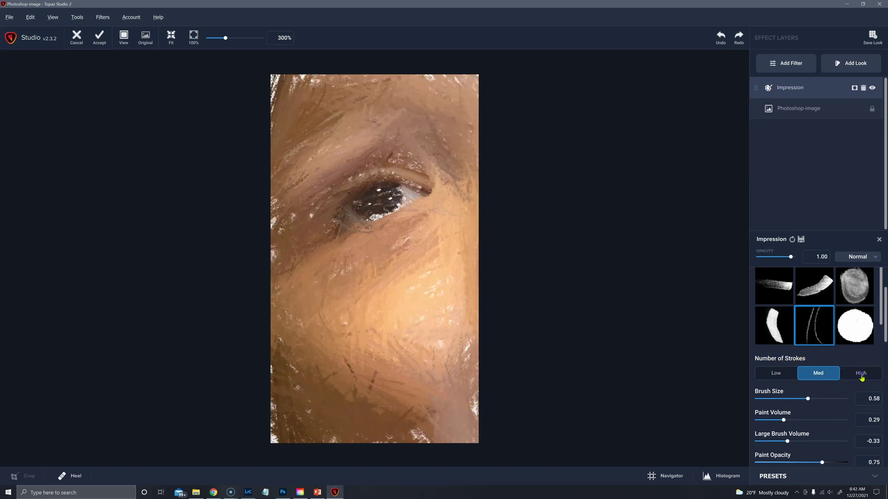
{"action": "left_click", "coordinate": [784, 376]}
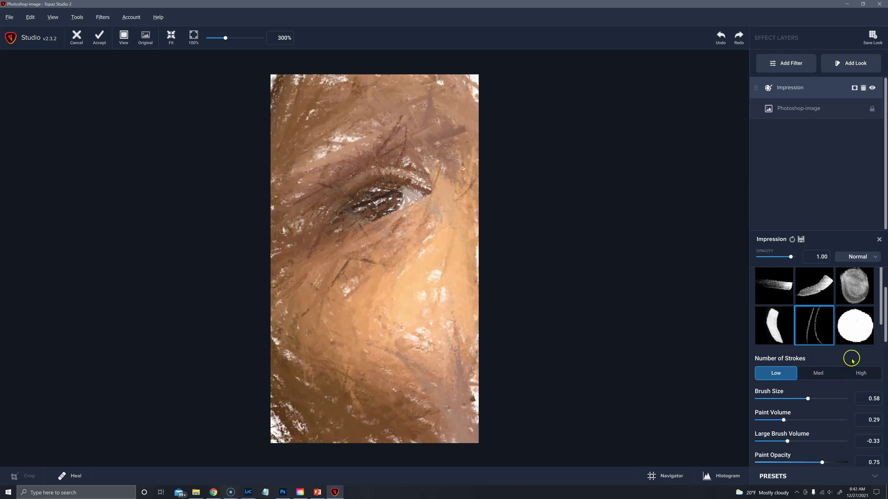
{"action": "scroll", "coordinate": [884, 332], "scroll_direction": "down", "scroll_amount": 5}
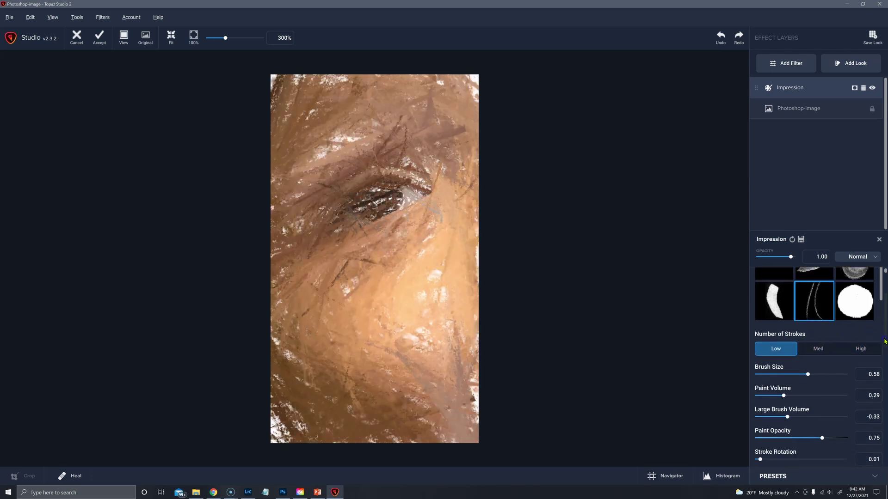
{"action": "scroll", "coordinate": [878, 359], "scroll_direction": "up", "scroll_amount": 3}
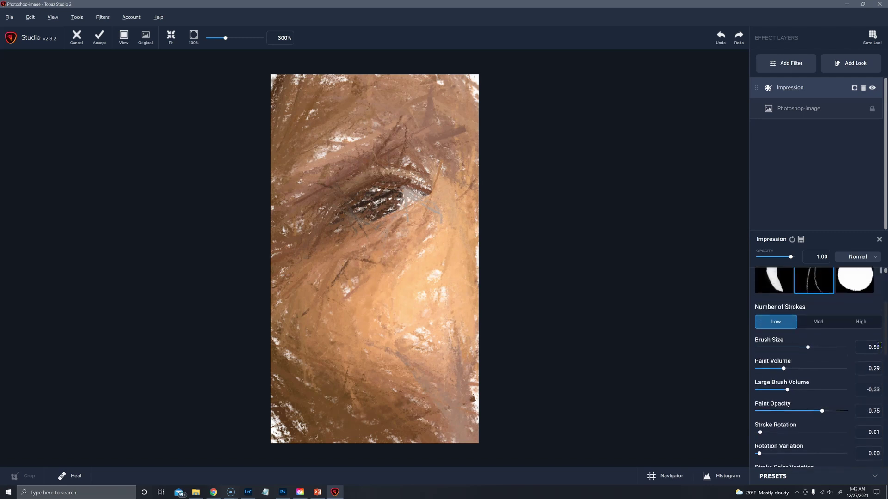
{"action": "scroll", "coordinate": [879, 345], "scroll_direction": "up", "scroll_amount": 1}
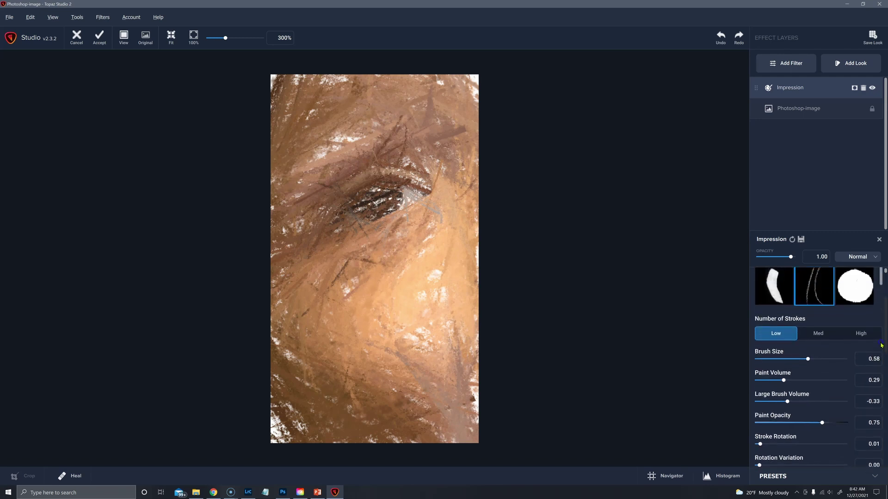
{"action": "scroll", "coordinate": [880, 350], "scroll_direction": "down", "scroll_amount": 2}
- Lower Painting Progress to 0.06
{"action": "scroll", "coordinate": [880, 350], "scroll_direction": "down", "scroll_amount": 11}
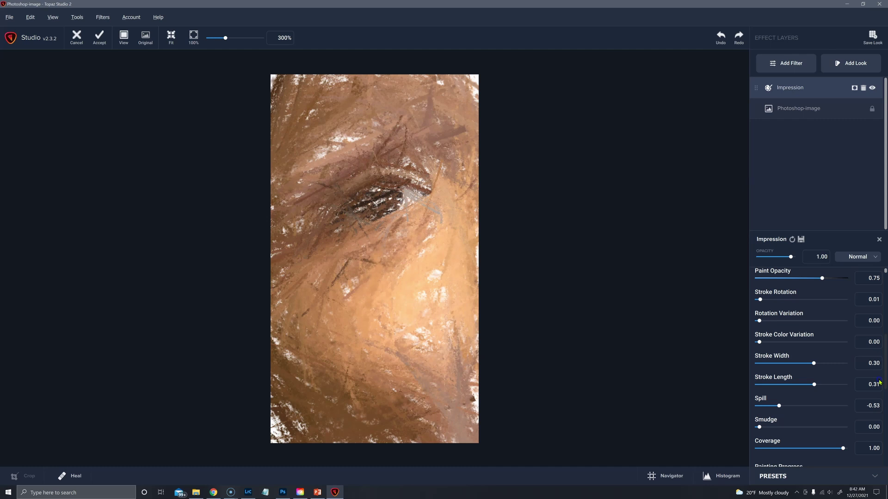
{"action": "scroll", "coordinate": [878, 417], "scroll_direction": "down", "scroll_amount": 3}
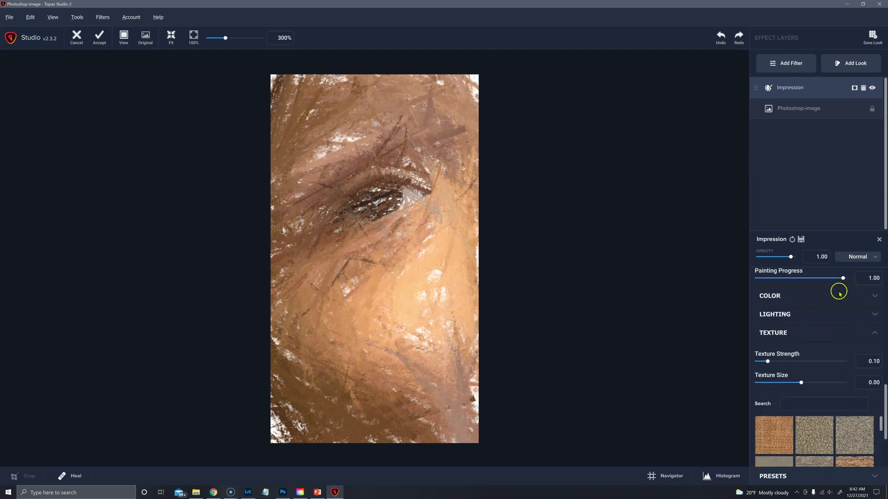
{"action": "left_click", "coordinate": [780, 279]}
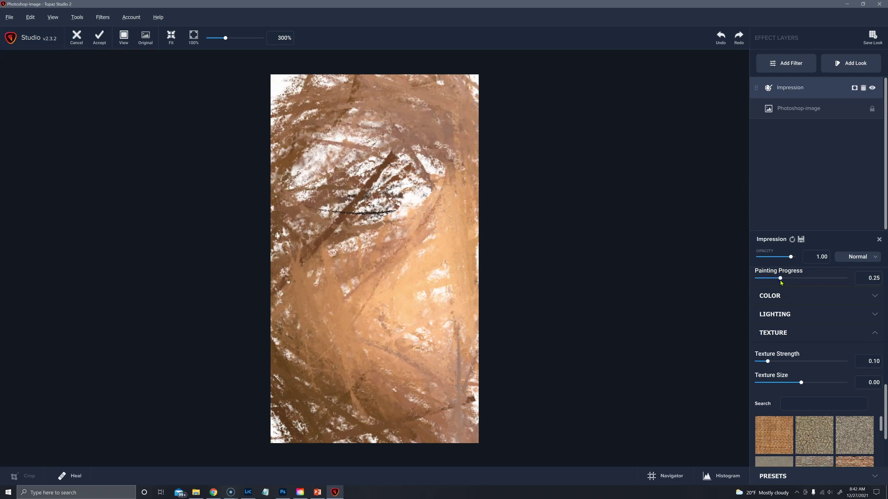
{"action": "left_click", "coordinate": [765, 278]}
- Raise the number of strokes from Medium up to High
{"action": "scroll", "coordinate": [865, 298], "scroll_direction": "up", "scroll_amount": 10}
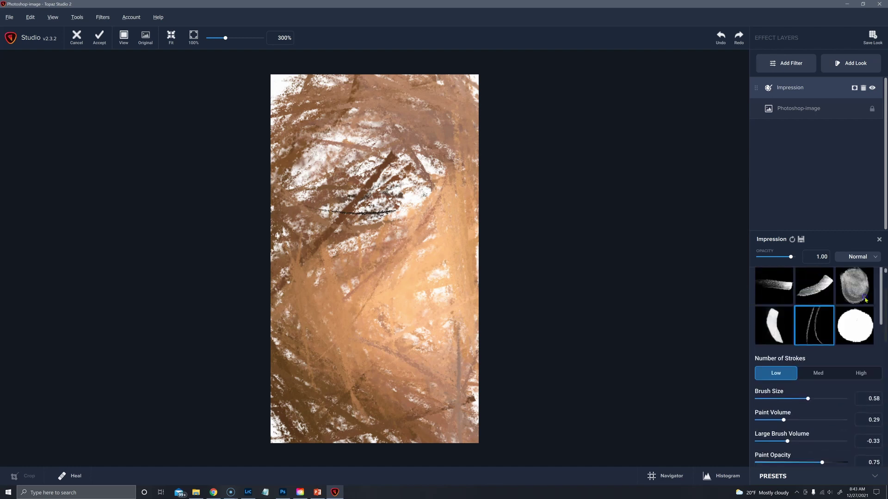
{"action": "left_click", "coordinate": [823, 389]}
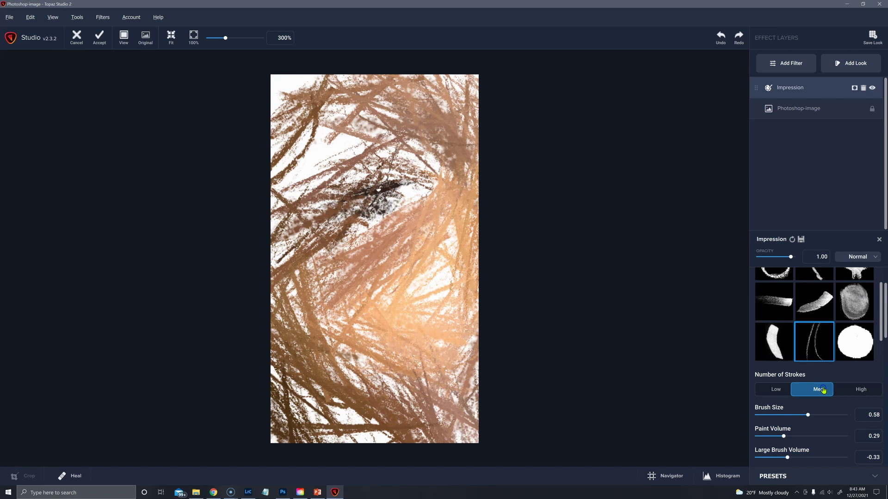
{"action": "left_click", "coordinate": [855, 393]}
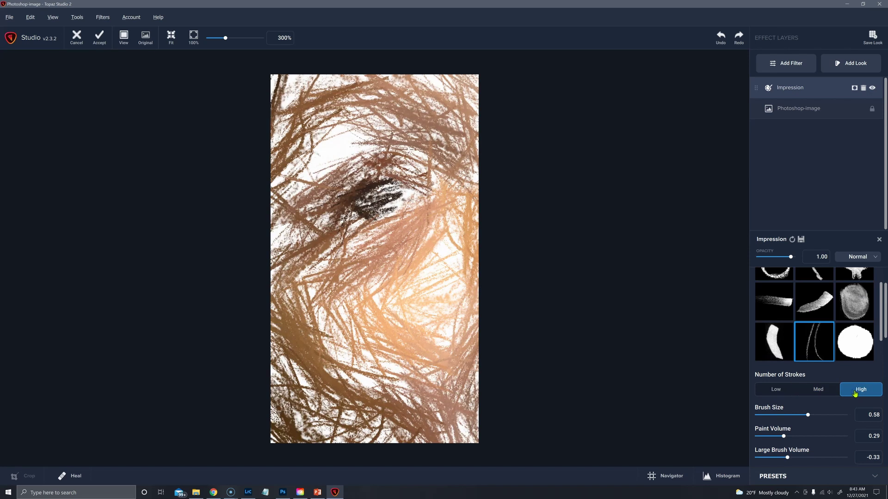
- Set Smudge back to 0.00 and Painting Progress to 1.00 so the eye renders fully painted
{"action": "scroll", "coordinate": [828, 416], "scroll_direction": "down", "scroll_amount": 5}
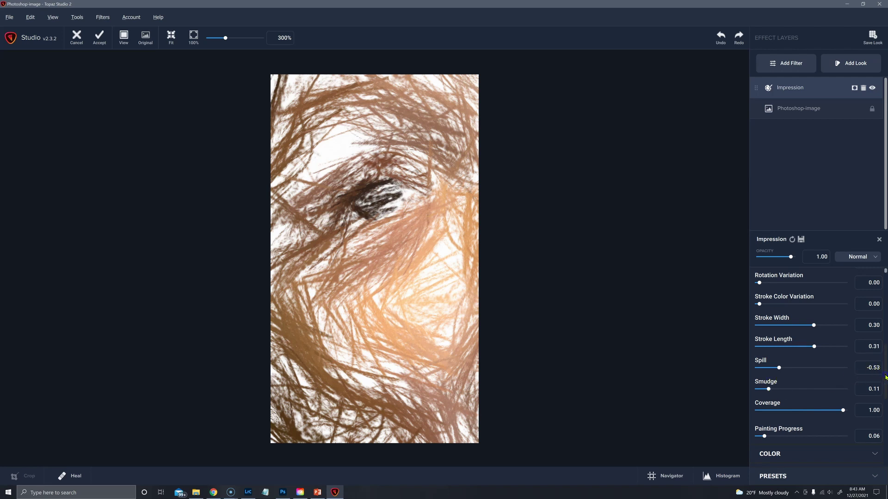
{"action": "scroll", "coordinate": [877, 370], "scroll_direction": "down", "scroll_amount": 2}
{"action": "left_click_drag", "start_coordinate": [811, 352], "coordinate": [806, 347]}
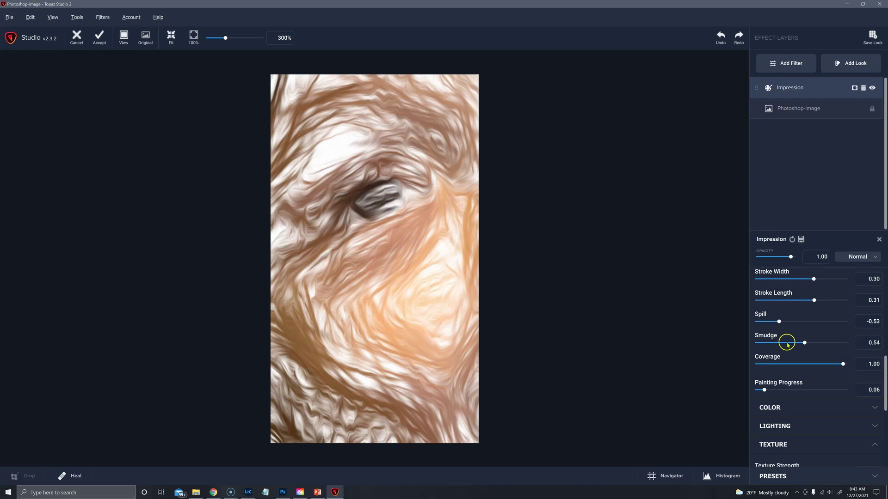
{"action": "left_click", "coordinate": [759, 342]}
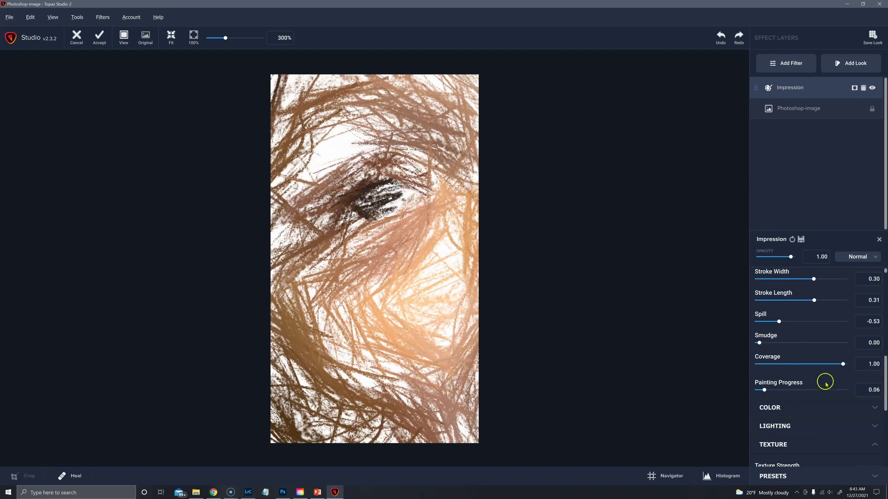
{"action": "left_click", "coordinate": [844, 391]}
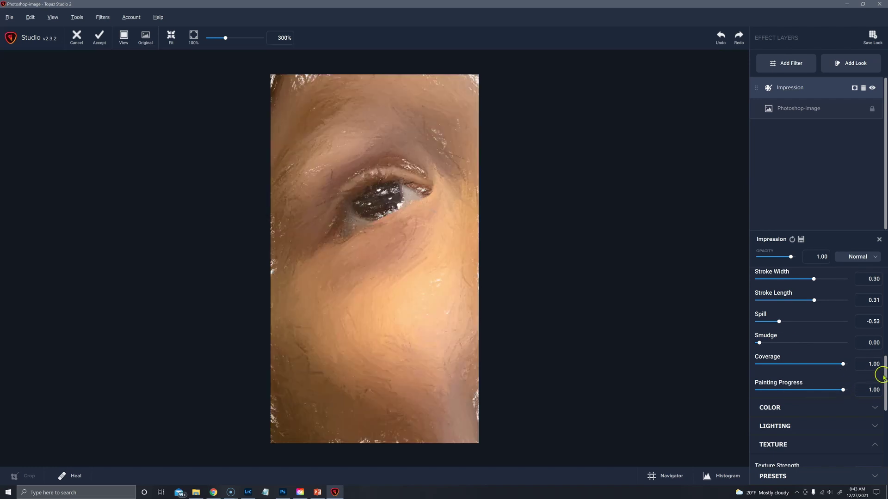
{"action": "left_click_drag", "start_coordinate": [884, 370], "coordinate": [886, 260]}
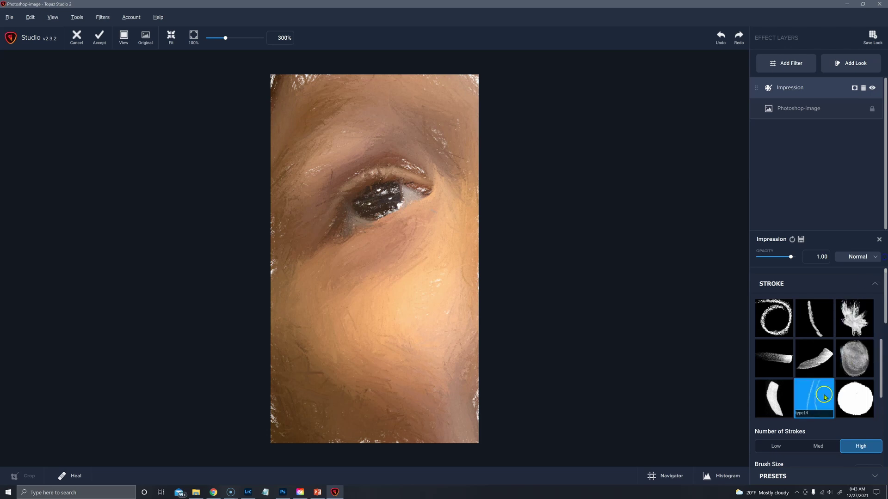
- Switch to the solid round brush on Low strokes, trying Paint Volume 0.09 and Paint Opacity 0.29
{"action": "left_click", "coordinate": [845, 406]}
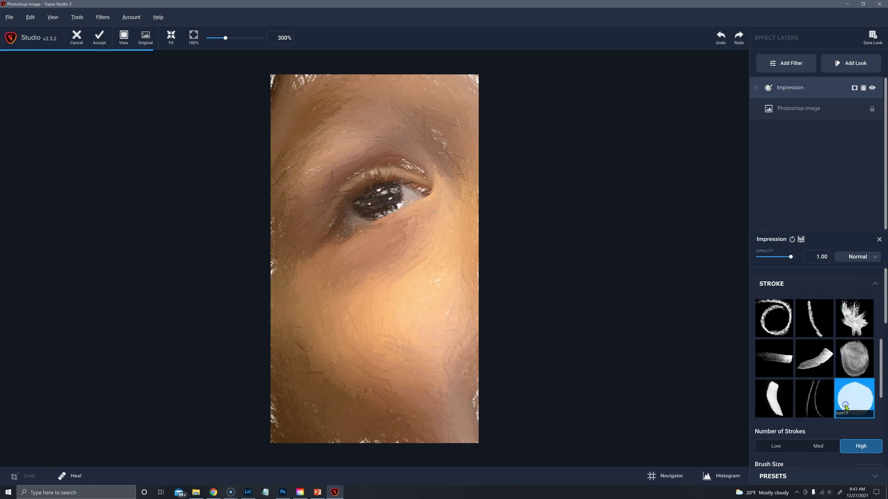
{"action": "left_click", "coordinate": [775, 446]}
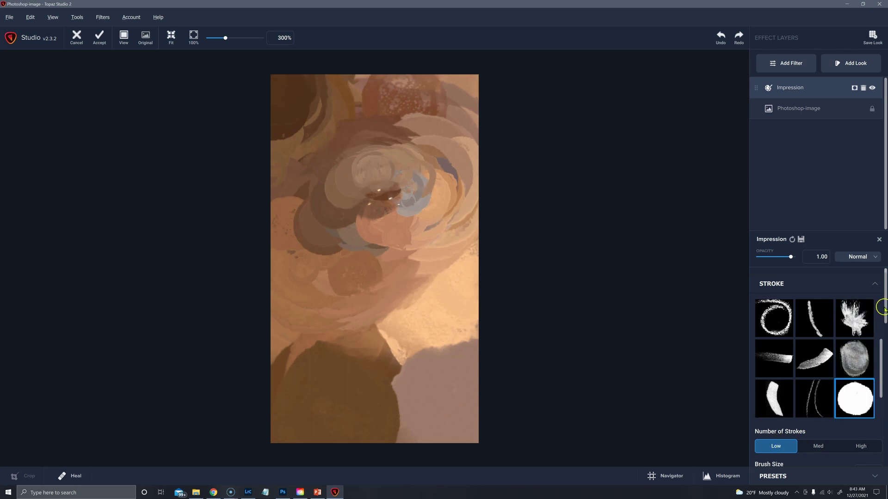
{"action": "left_click_drag", "start_coordinate": [885, 308], "coordinate": [885, 346]}
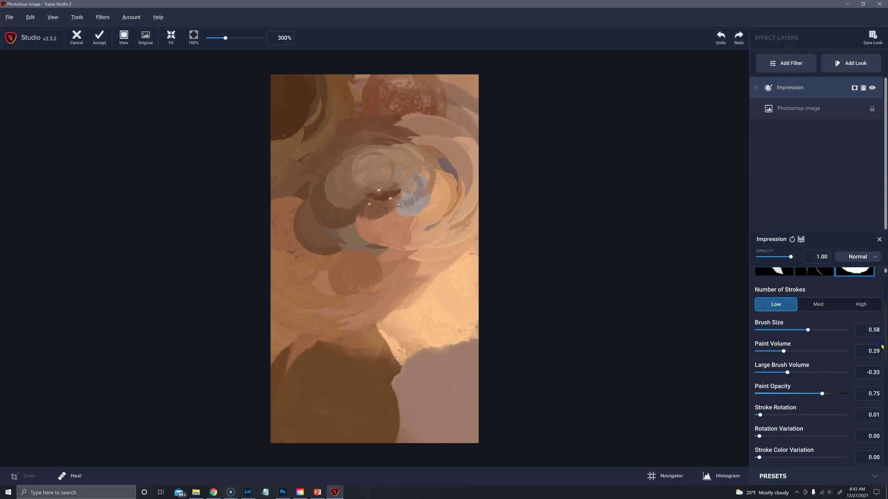
{"action": "mouse_move", "coordinate": [787, 372]}
{"action": "left_mouse_down"}
{"action": "mouse_move", "coordinate": [811, 373]}
{"action": "mouse_move", "coordinate": [765, 374]}
{"action": "left_mouse_up"}
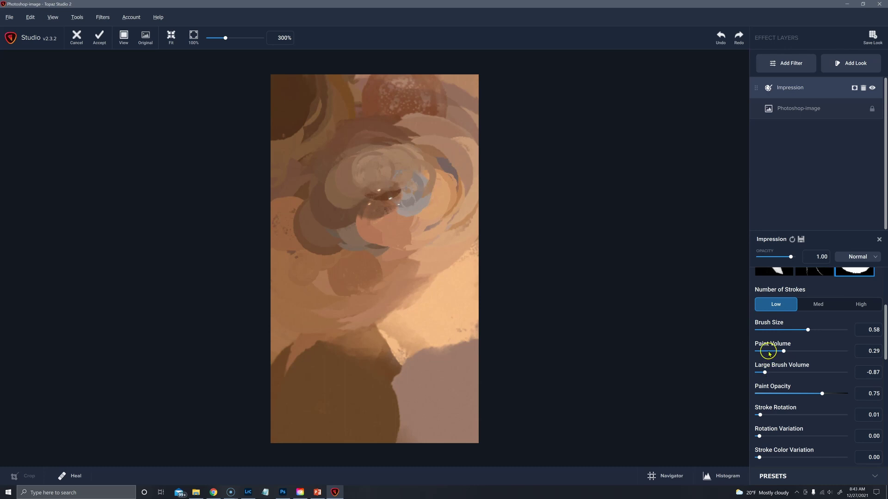
{"action": "left_click", "coordinate": [767, 351]}
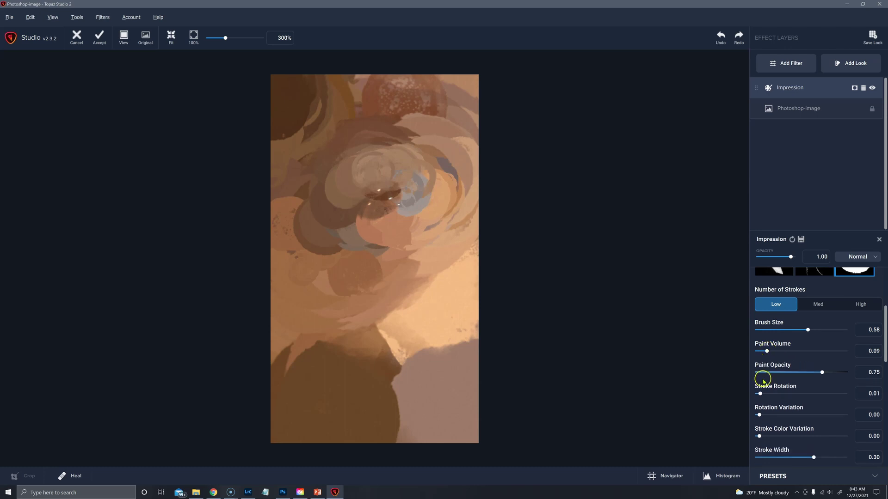
{"action": "left_click", "coordinate": [784, 373]}
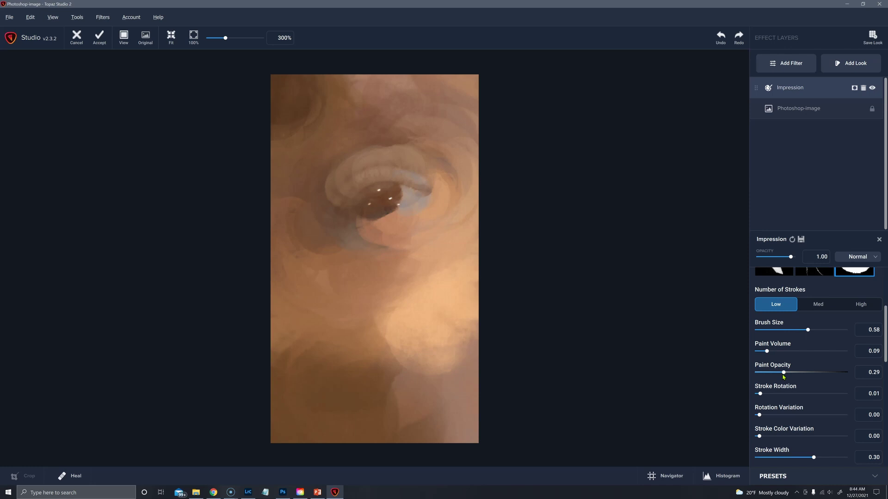
- Set Paint Volume 0.42, Paint Opacity 0.65, Large Brush Volume -0.56, High strokes and Brush Size 0.55
{"action": "left_click", "coordinate": [794, 351]}
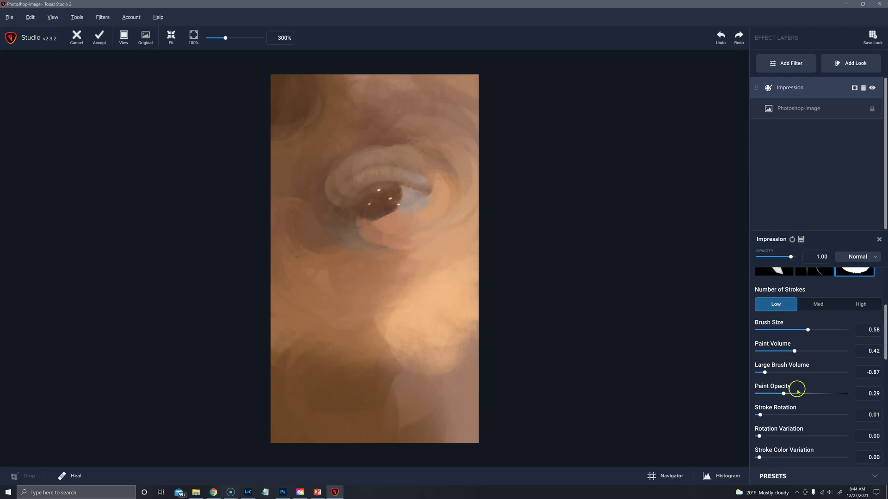
{"action": "left_click", "coordinate": [814, 393]}
{"action": "left_click", "coordinate": [777, 372]}
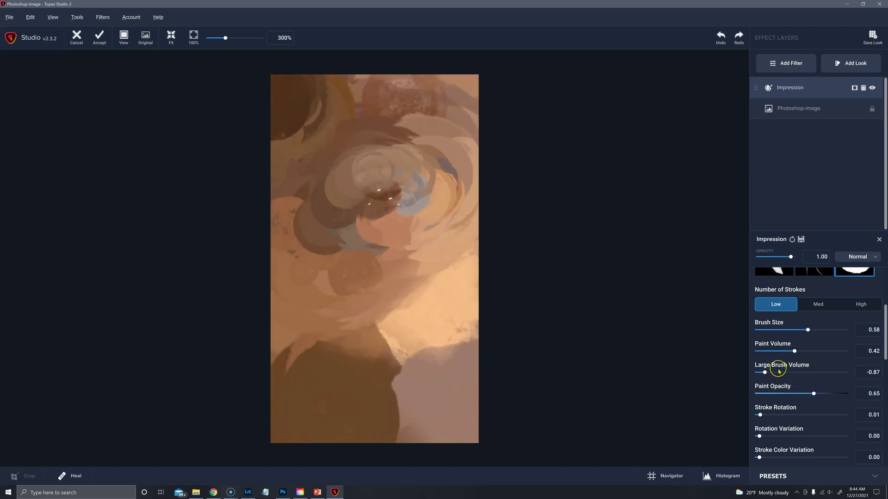
{"action": "left_click", "coordinate": [828, 309]}
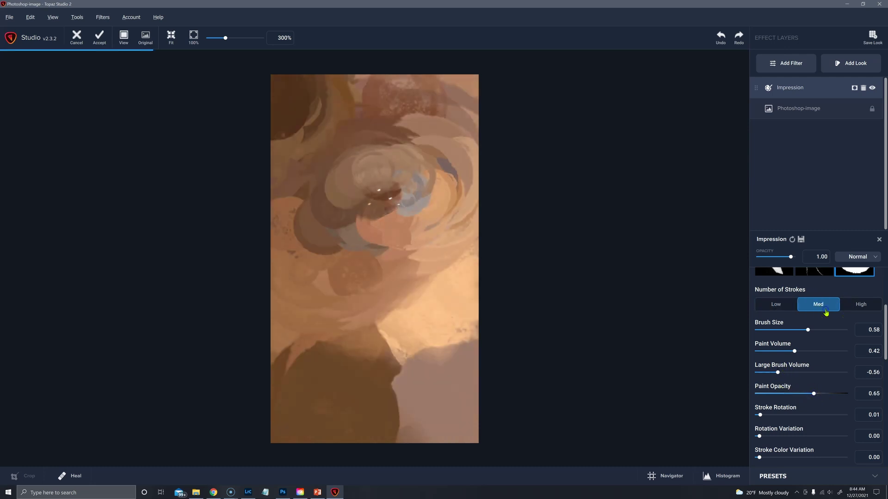
{"action": "left_click", "coordinate": [858, 305]}
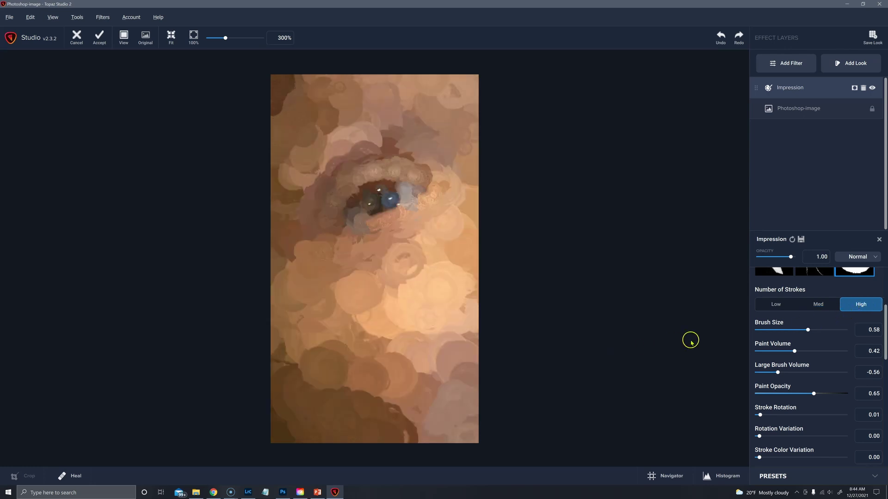
{"action": "left_click_drag", "start_coordinate": [807, 331], "coordinate": [786, 333]}
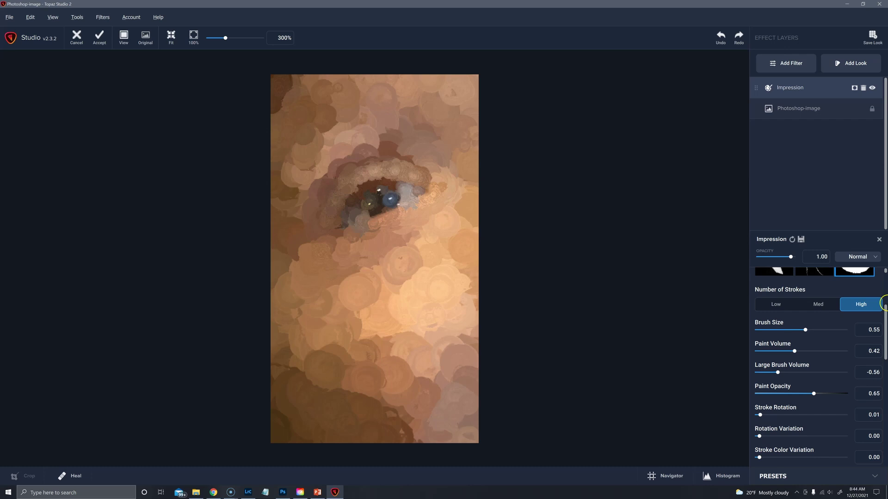
- Apply the type16 brush with Paint Volume 0.47 and Paint Opacity 0.53, comparing Low, Med and High strokes
{"action": "scroll", "coordinate": [883, 321], "scroll_direction": "up", "scroll_amount": 5}
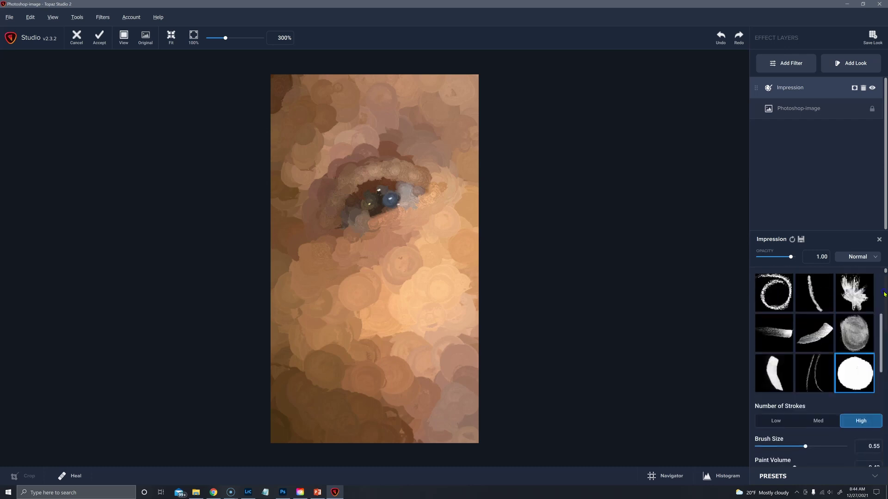
{"action": "scroll", "coordinate": [880, 355], "scroll_direction": "down", "scroll_amount": 2}
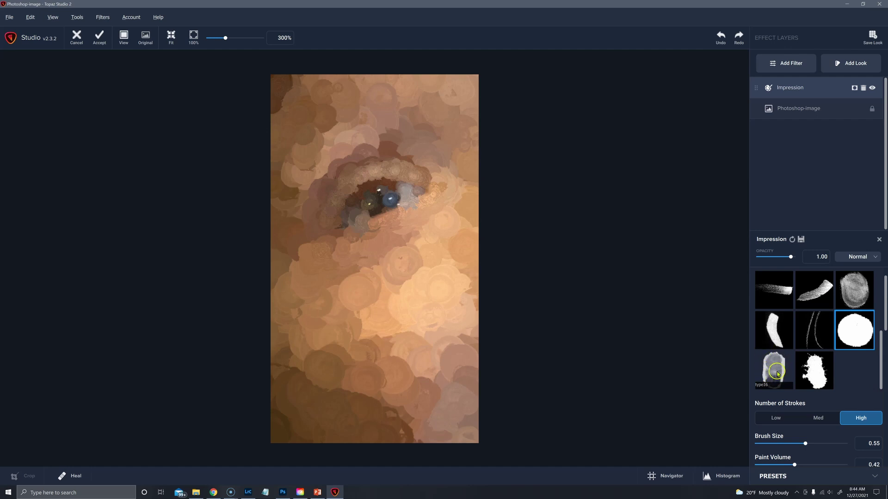
{"action": "left_click", "coordinate": [779, 367]}
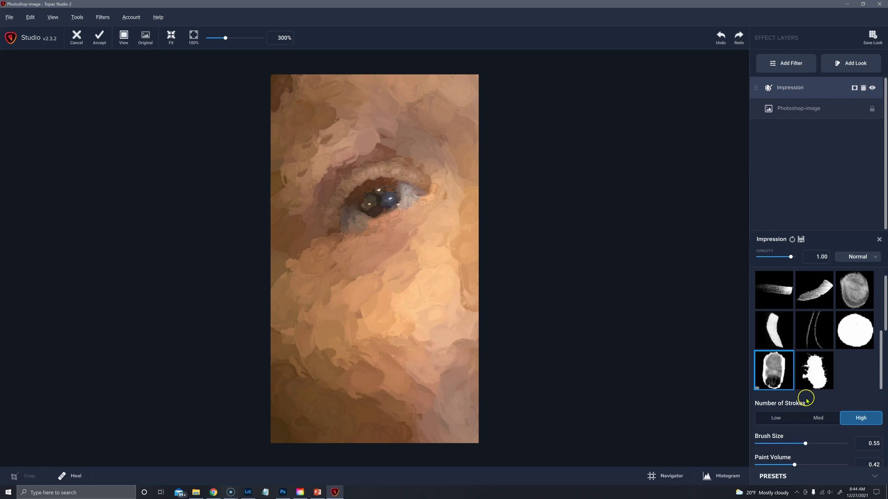
{"action": "left_click", "coordinate": [776, 418]}
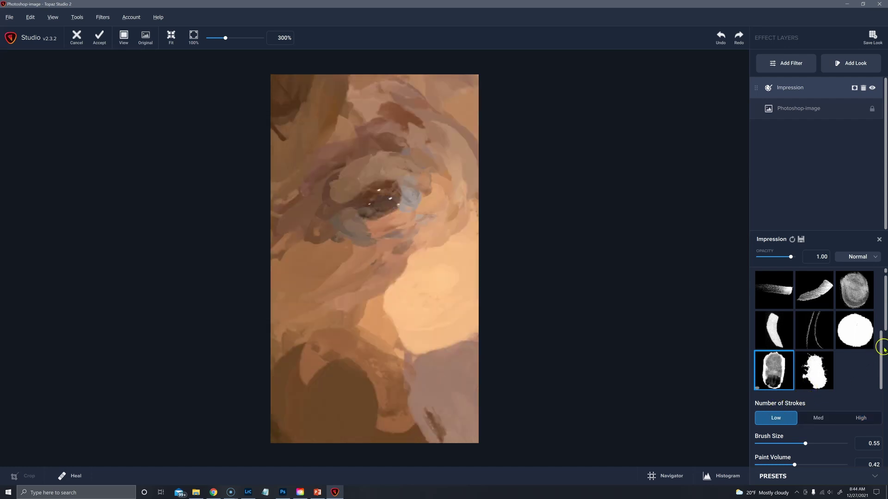
{"action": "scroll", "coordinate": [885, 330], "scroll_direction": "down", "scroll_amount": 3}
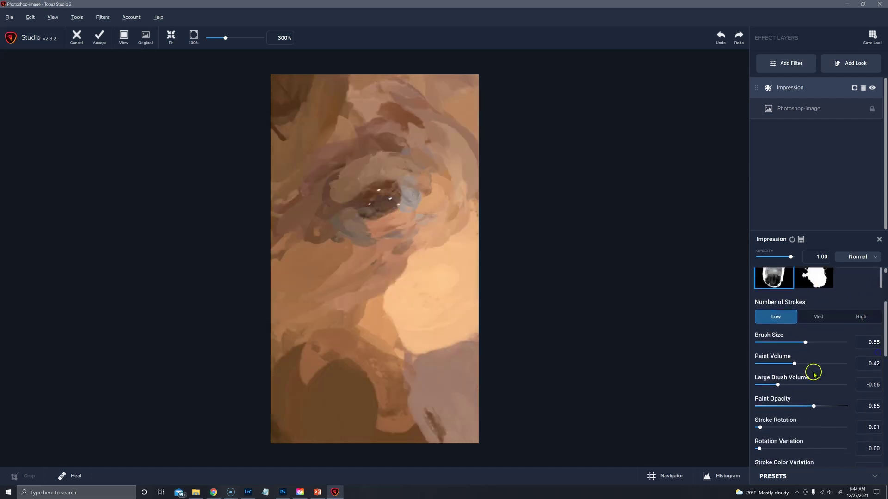
{"action": "mouse_move", "coordinate": [808, 371]}
{"action": "left_mouse_down"}
{"action": "mouse_move", "coordinate": [786, 385]}
{"action": "mouse_move", "coordinate": [800, 385]}
{"action": "left_mouse_up"}
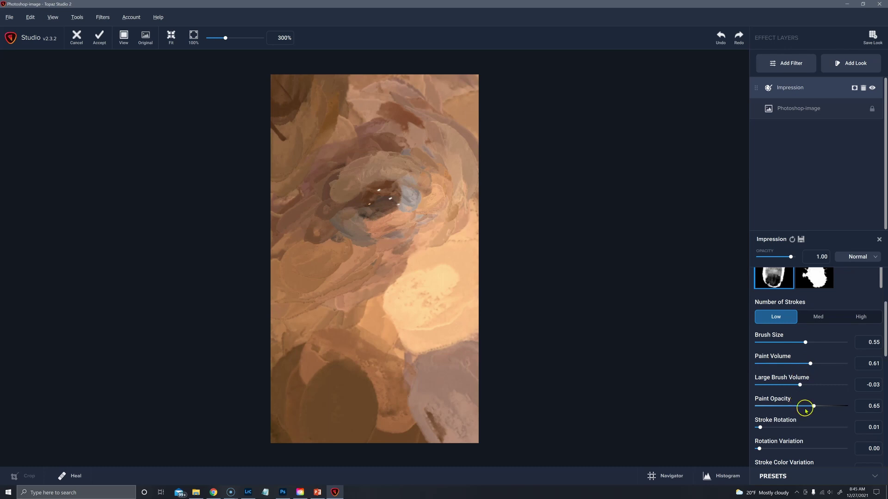
{"action": "left_click_drag", "start_coordinate": [807, 406], "coordinate": [804, 406]}
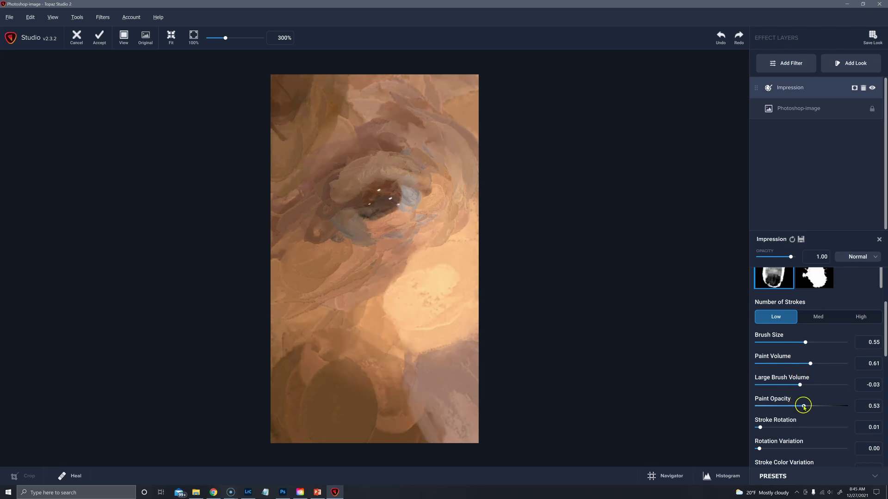
{"action": "left_click", "coordinate": [803, 365]}
{"action": "left_click", "coordinate": [814, 318]}
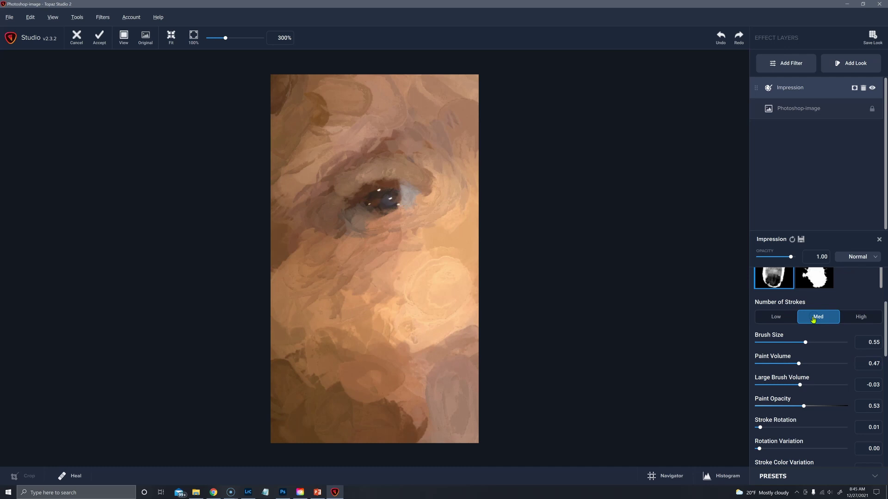
{"action": "left_click", "coordinate": [853, 320]}
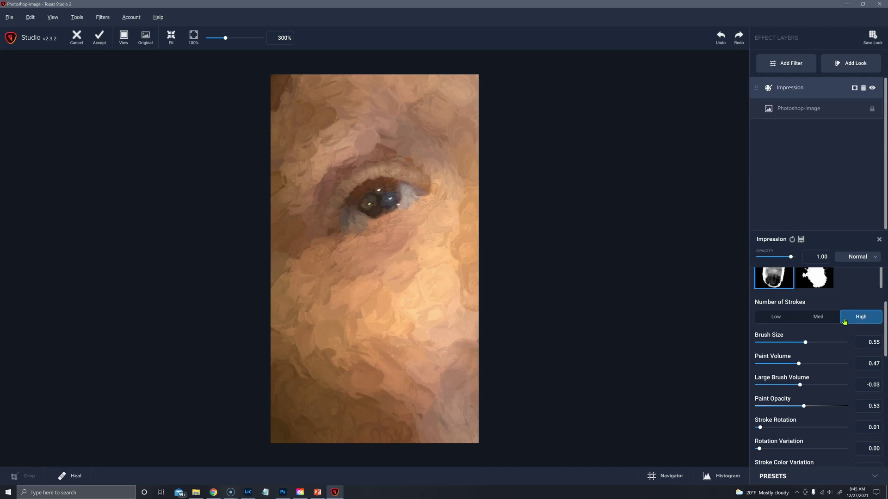
- Apply the type17 splat brush and compare Low, Med and High stroke counts, ending on High
{"action": "left_click", "coordinate": [815, 276]}
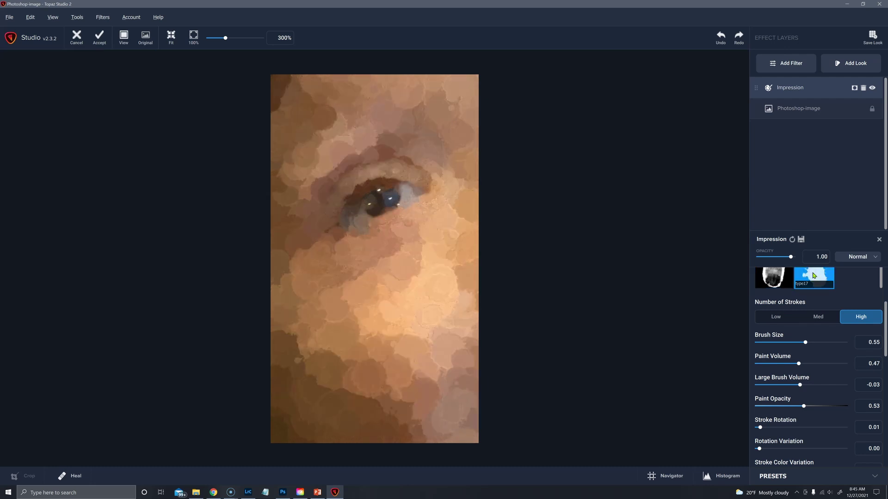
{"action": "left_click", "coordinate": [804, 286]}
{"action": "scroll", "coordinate": [849, 284], "scroll_direction": "up", "scroll_amount": 2}
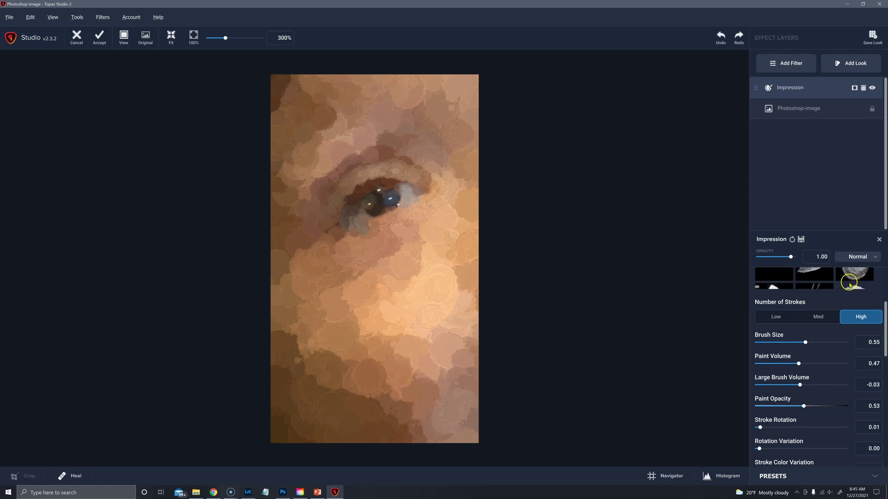
{"action": "scroll", "coordinate": [849, 284], "scroll_direction": "down", "scroll_amount": 3}
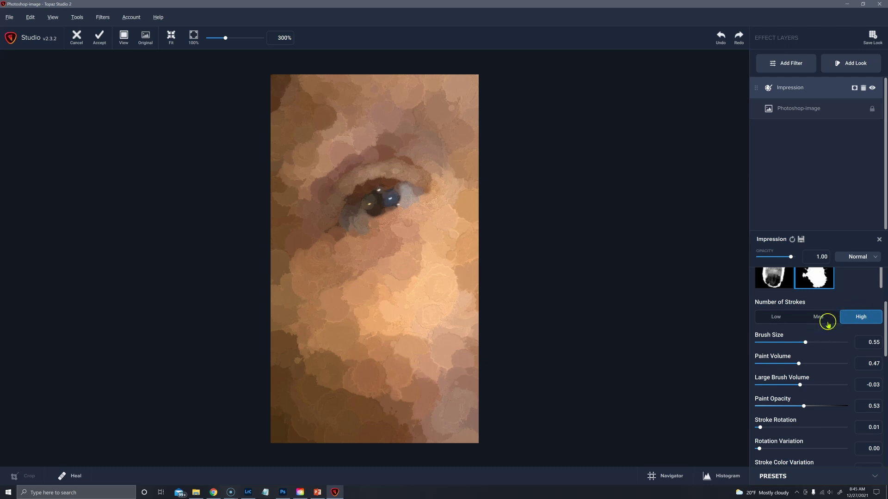
{"action": "left_click", "coordinate": [786, 319]}
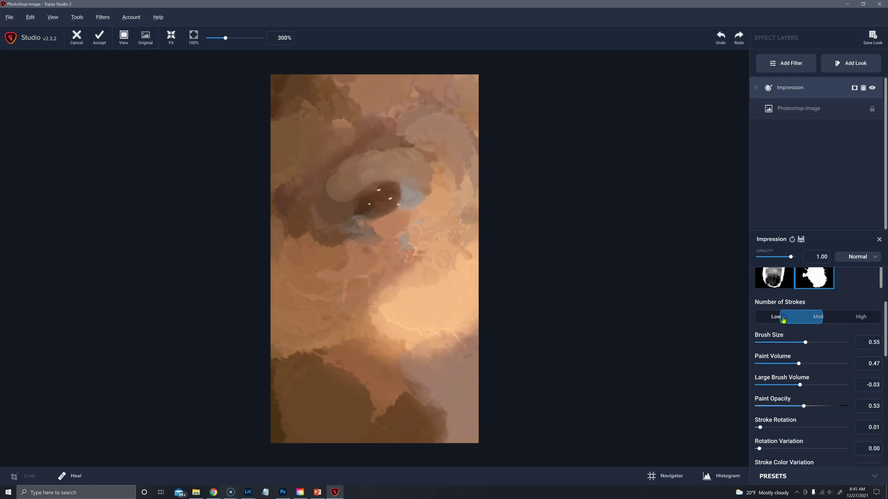
{"action": "left_click", "coordinate": [814, 317]}
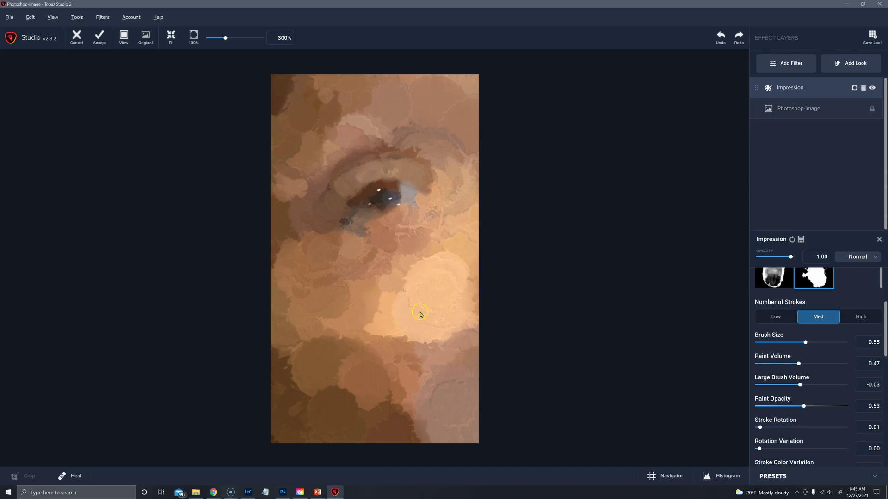
{"action": "left_click", "coordinate": [853, 318]}
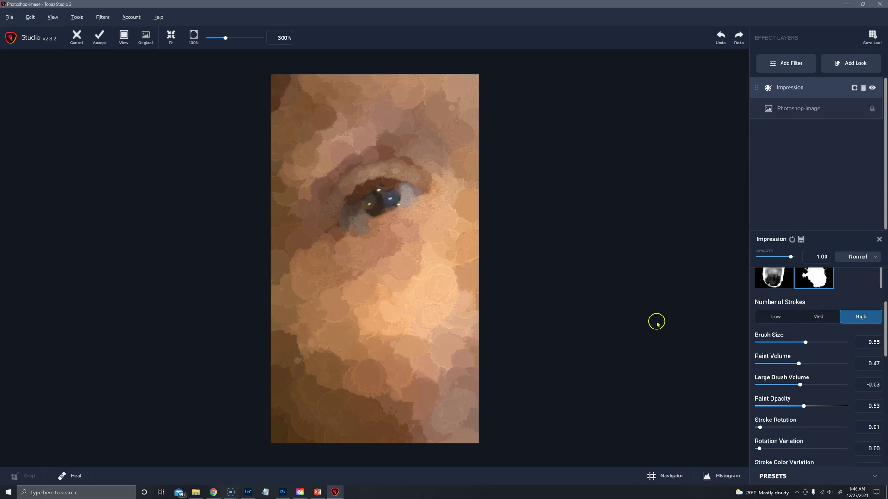
{"action": "left_click", "coordinate": [816, 278]}
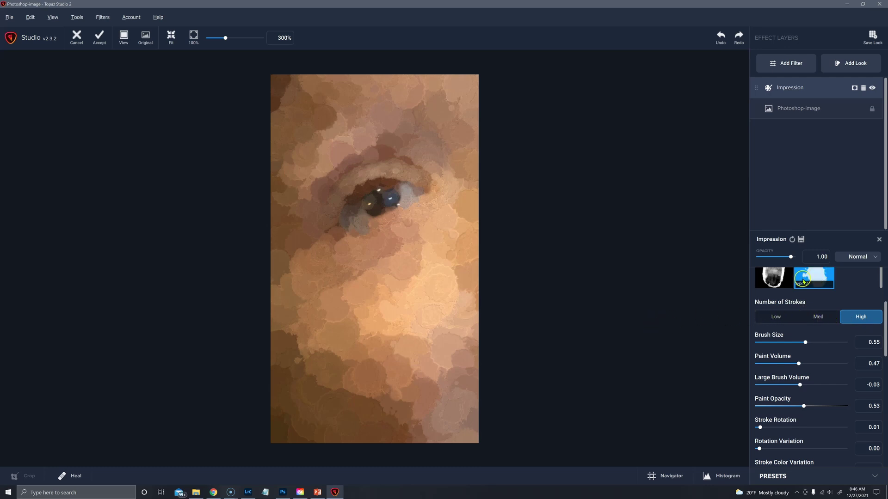